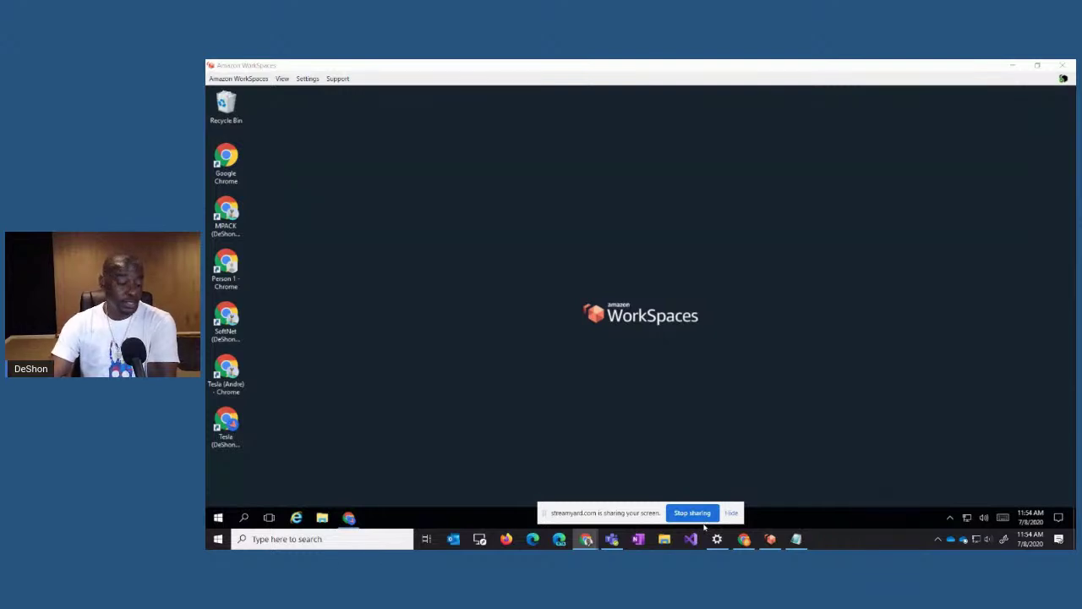
click(732, 512)
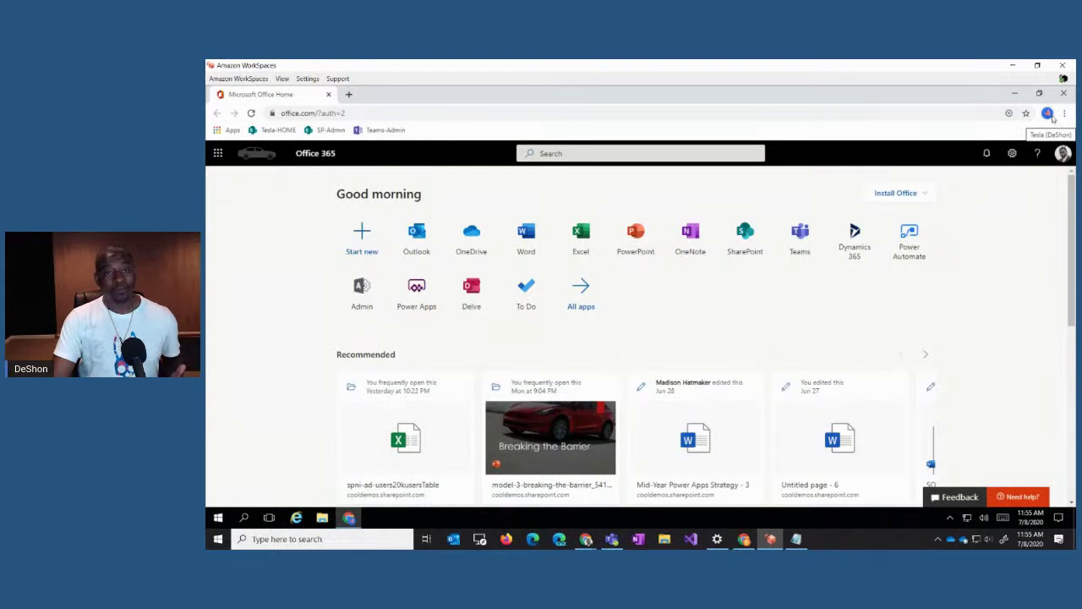
click(1048, 113)
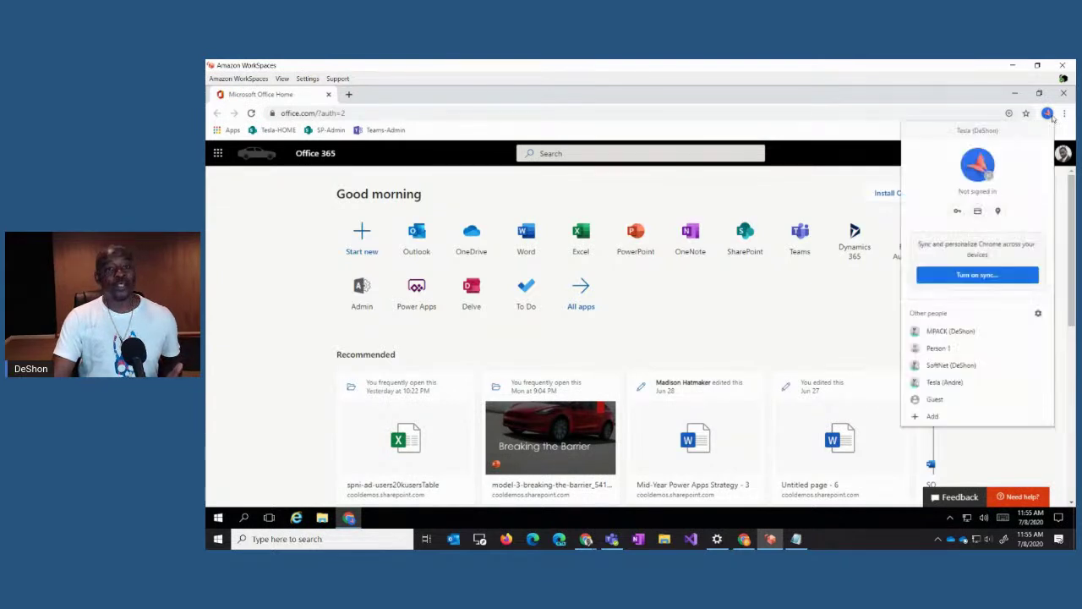
Step: Switch to the MPACK profile, open its Portal bookmark, then hop to Tesla and back to MPACK
click(952, 331)
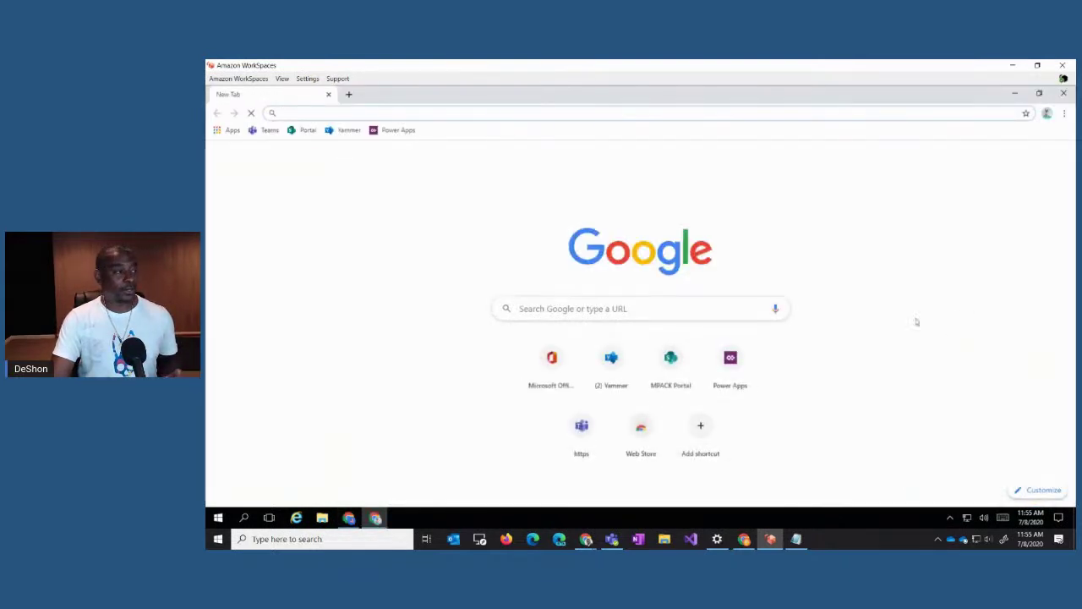
click(306, 136)
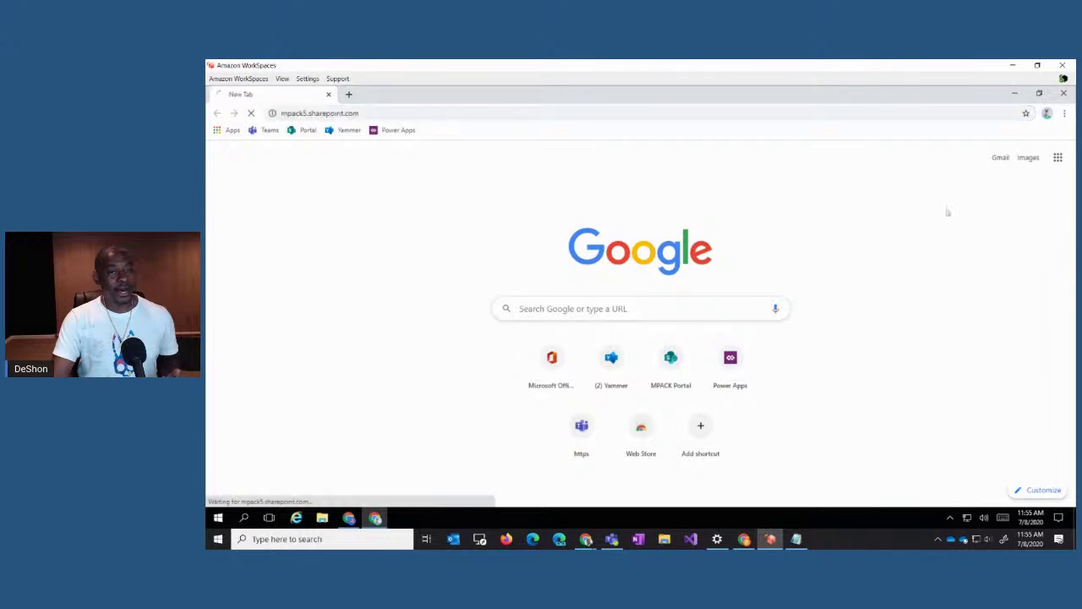
click(1047, 113)
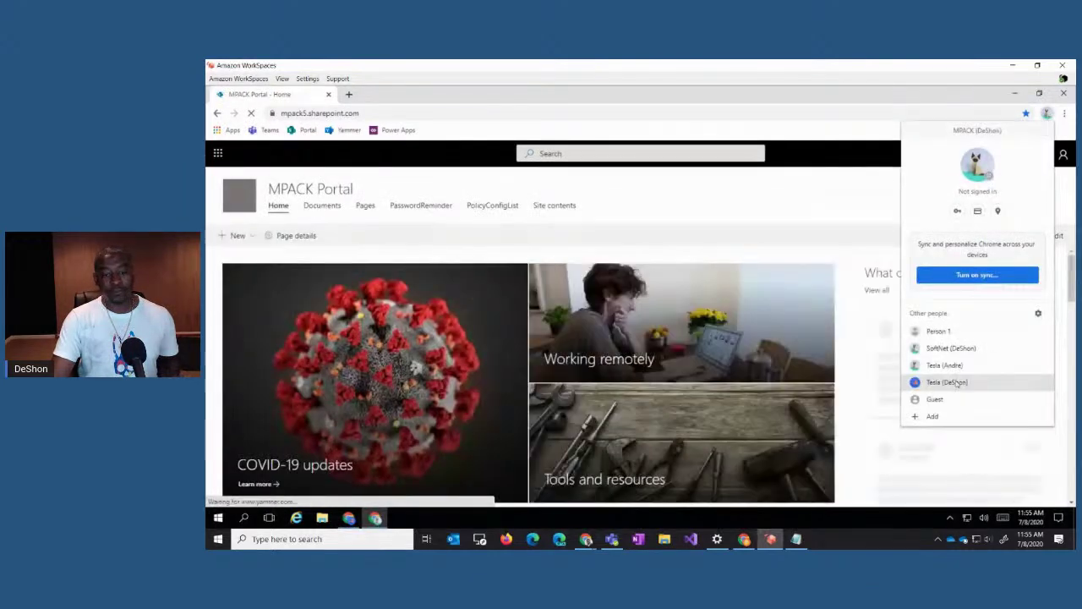
click(951, 382)
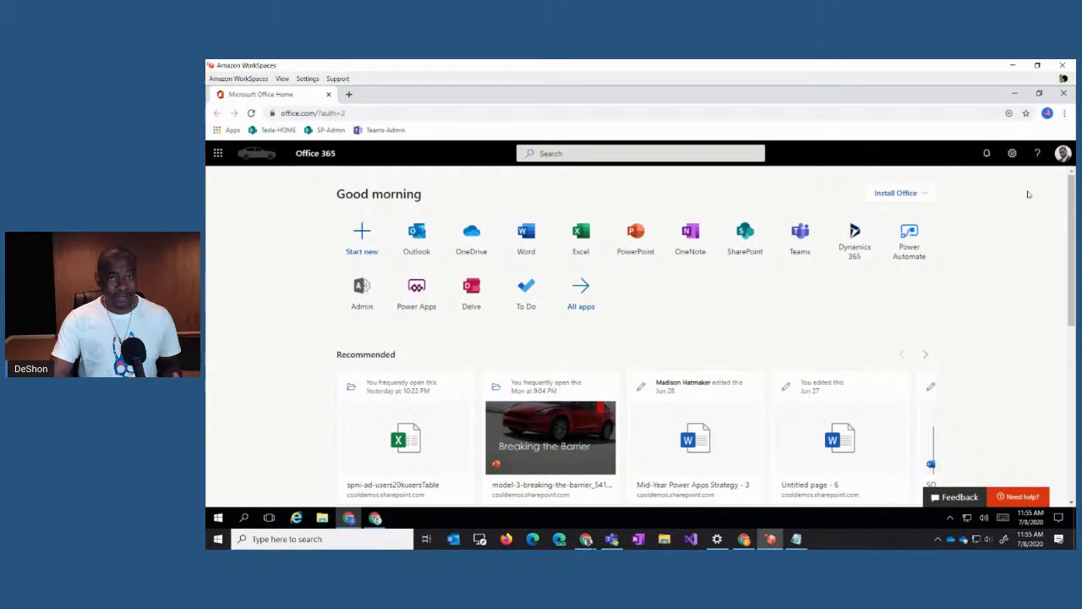
click(1047, 114)
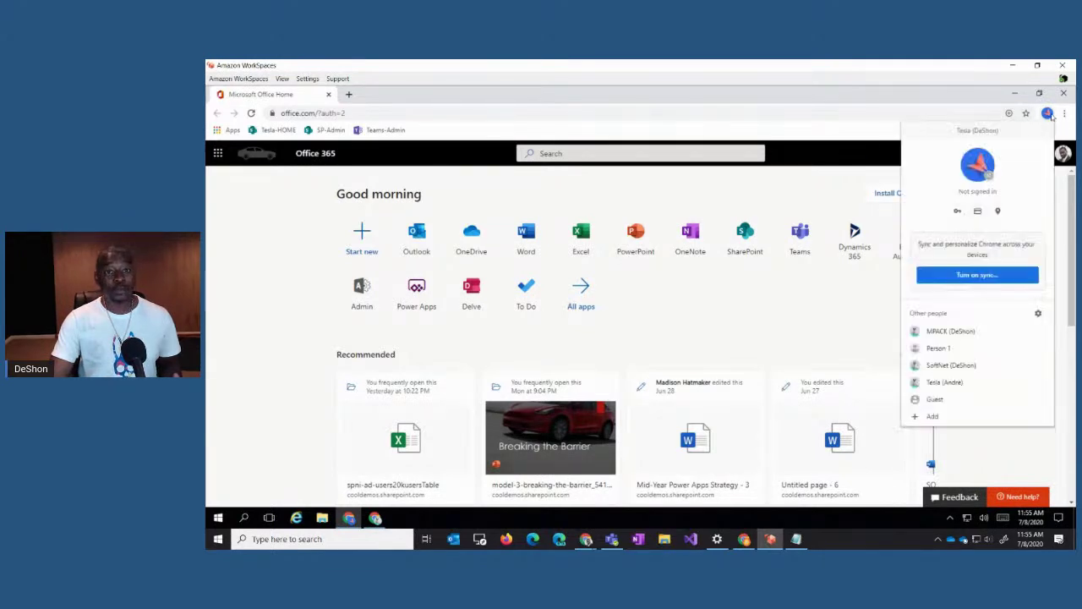
click(954, 332)
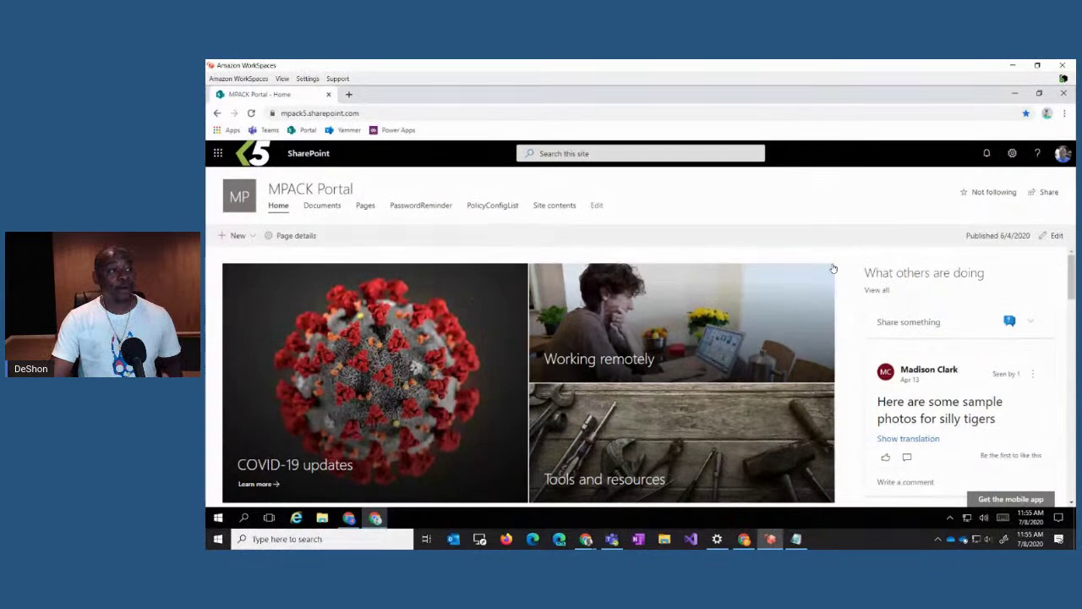
click(1047, 113)
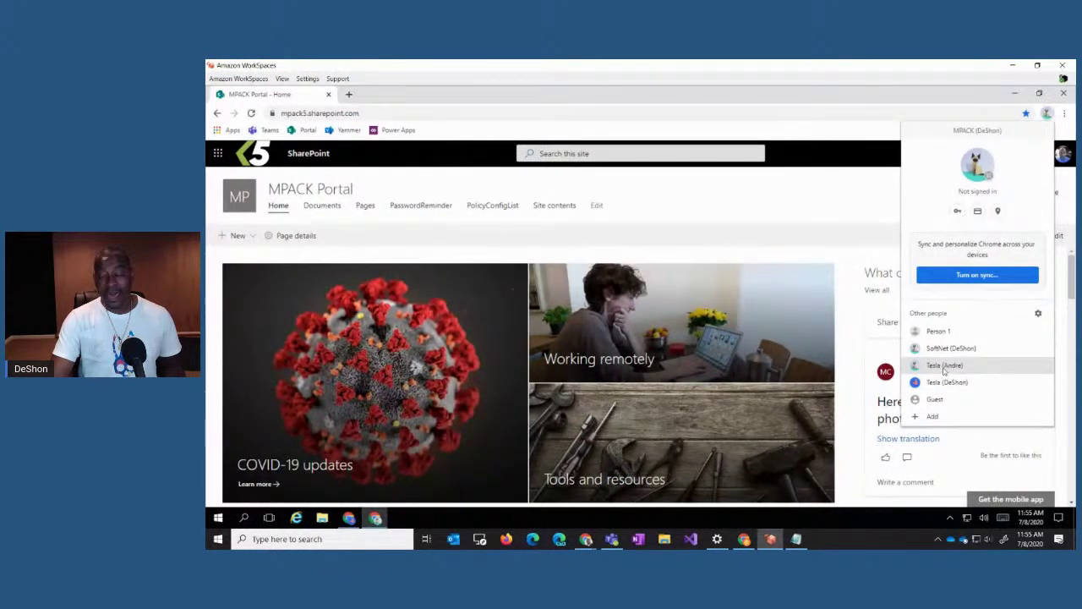
Step: In the other Tesla profile load office.com and open SharePoint, then return to the first Tesla profile
click(945, 367)
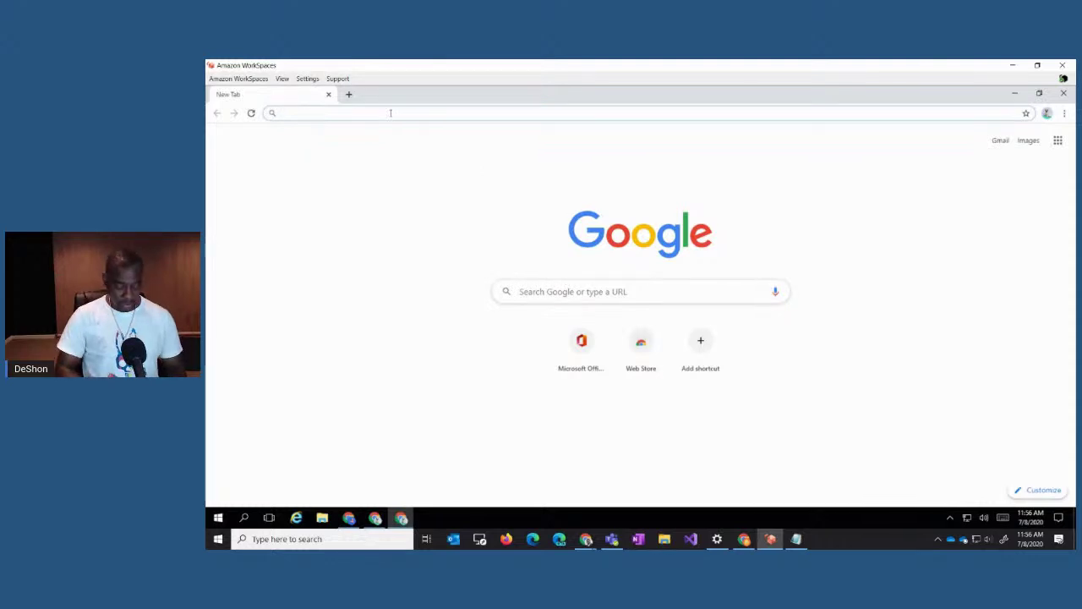
text(office.com)
key(Return)
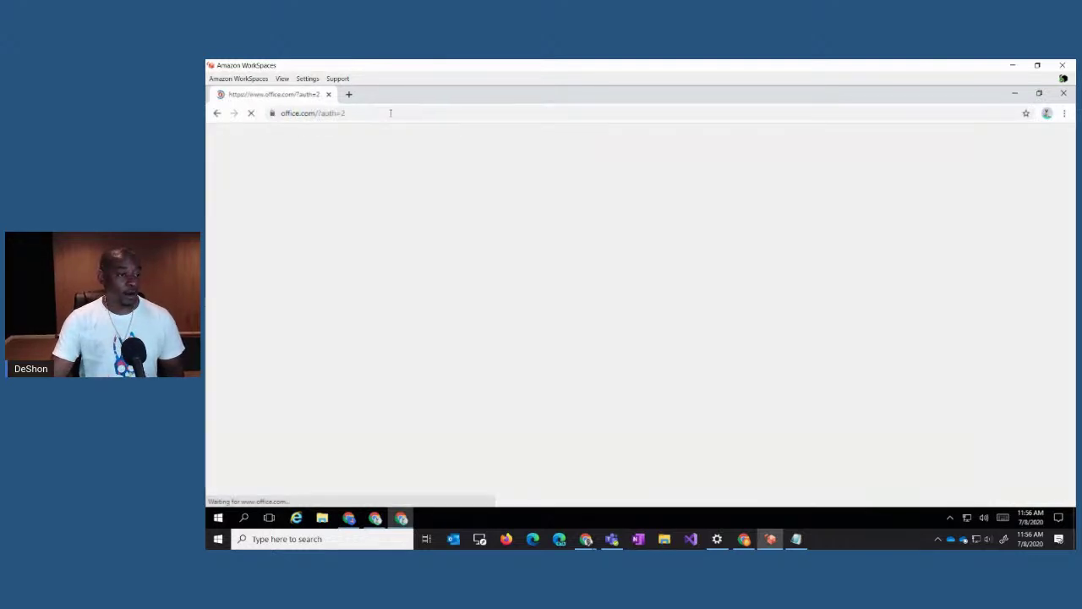
click(747, 258)
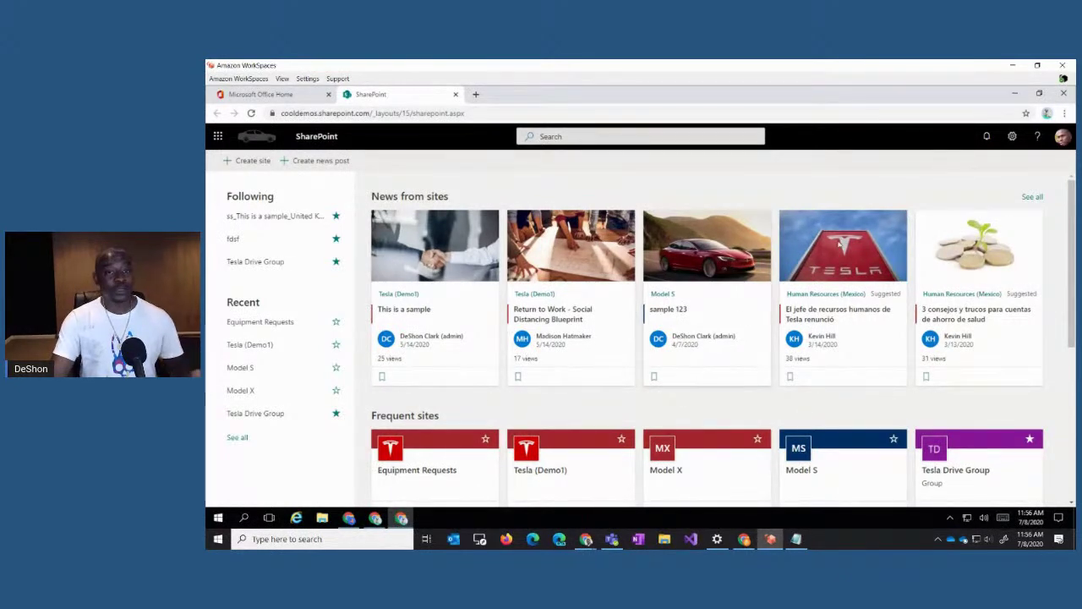
click(1047, 114)
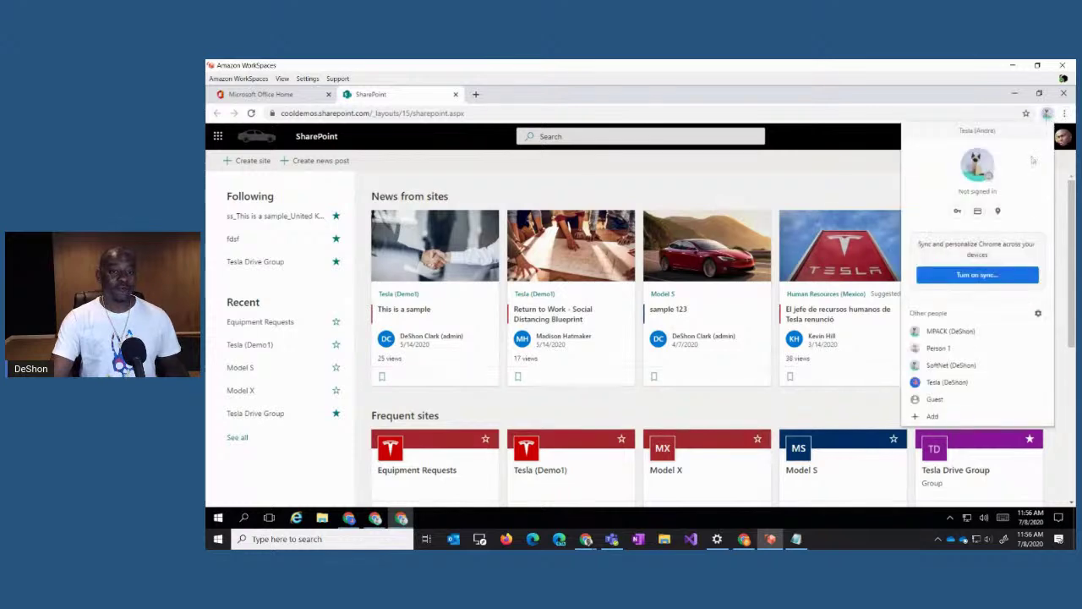
click(947, 382)
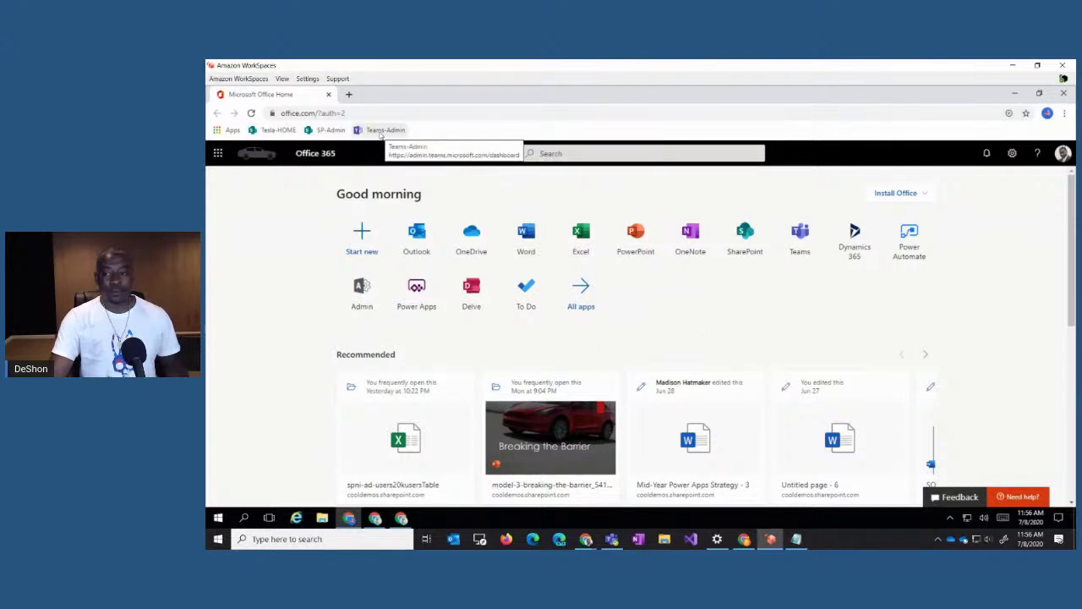
Step: Open the SP-Admin and then the Teams-Admin bookmarks in the Tesla profile
click(325, 131)
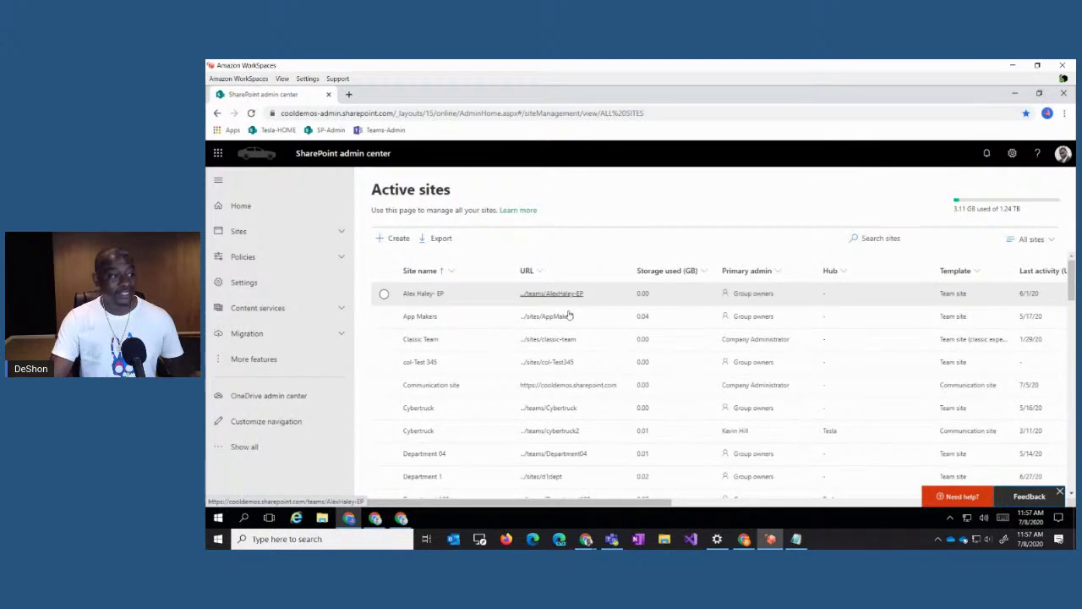
click(382, 130)
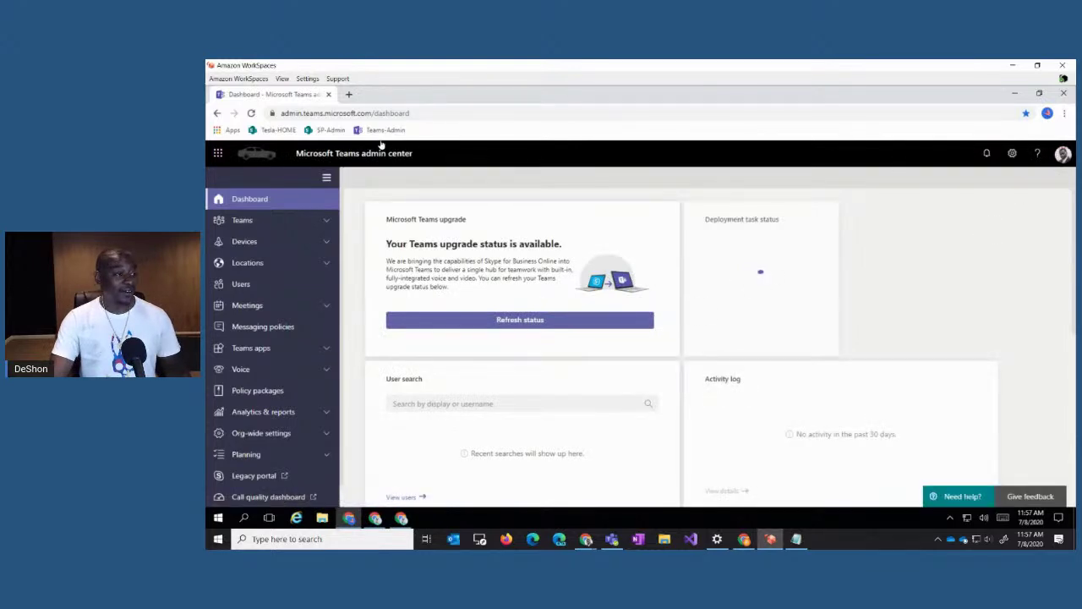
click(1047, 113)
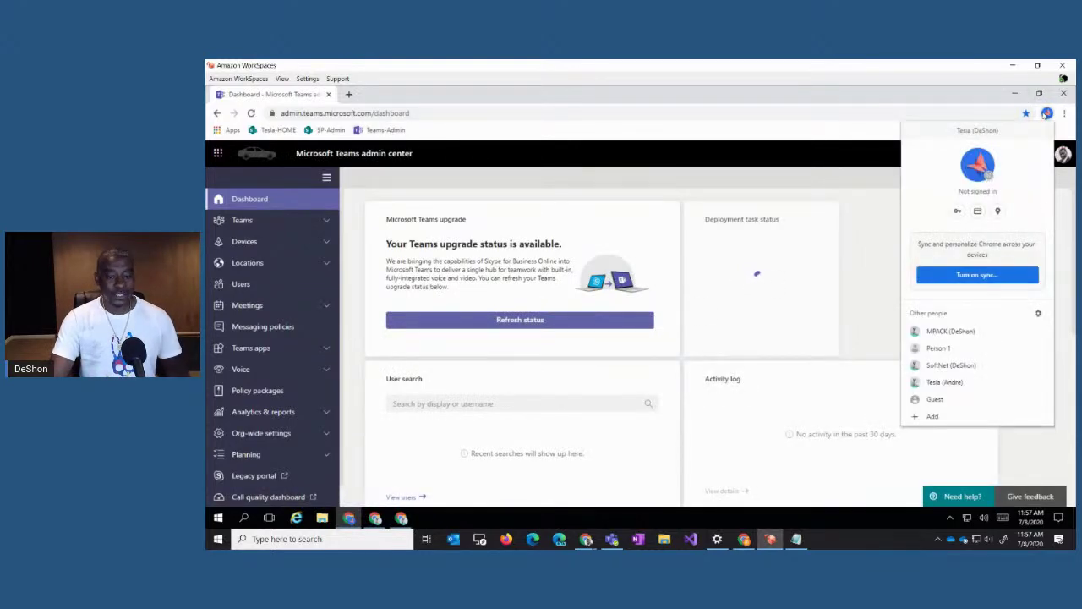
Step: In the MPACK profile, open the Teams bookmark to the MPACK Digital LLC General channel
click(951, 332)
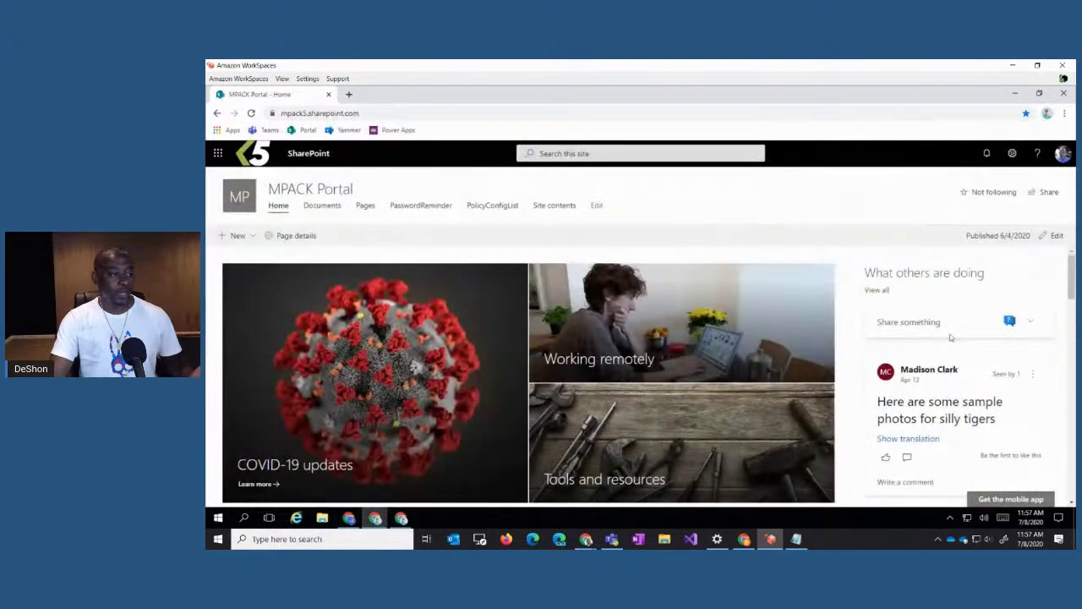
click(267, 130)
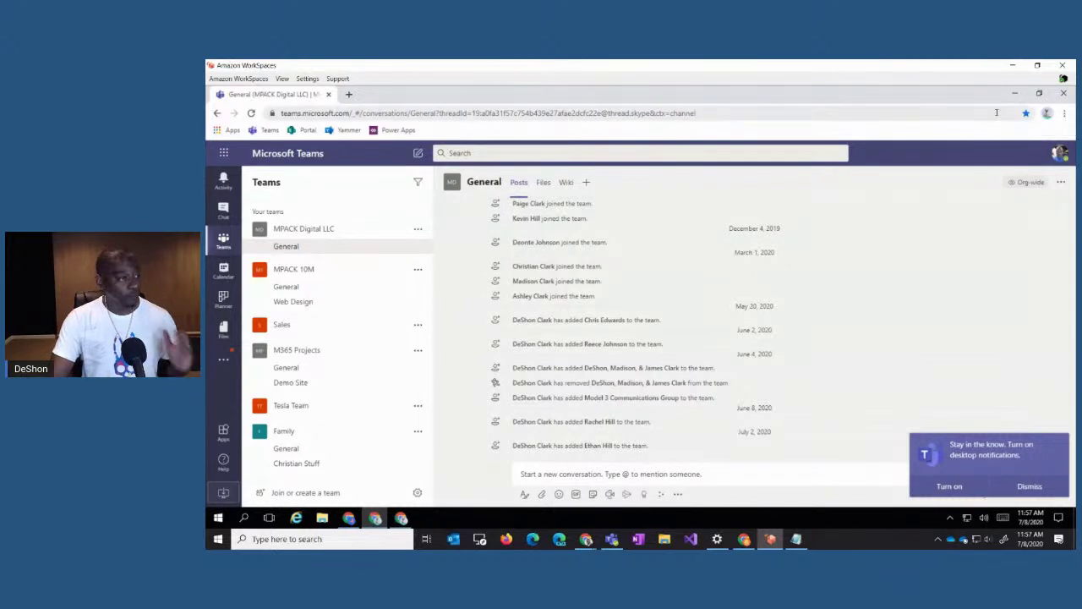
click(1048, 114)
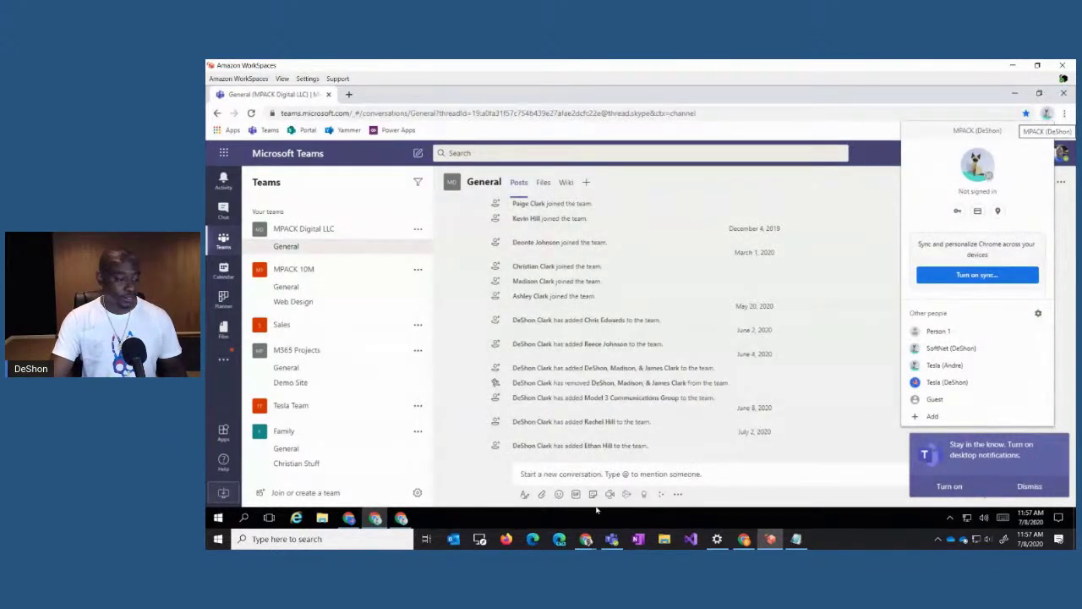
right_click(348, 517)
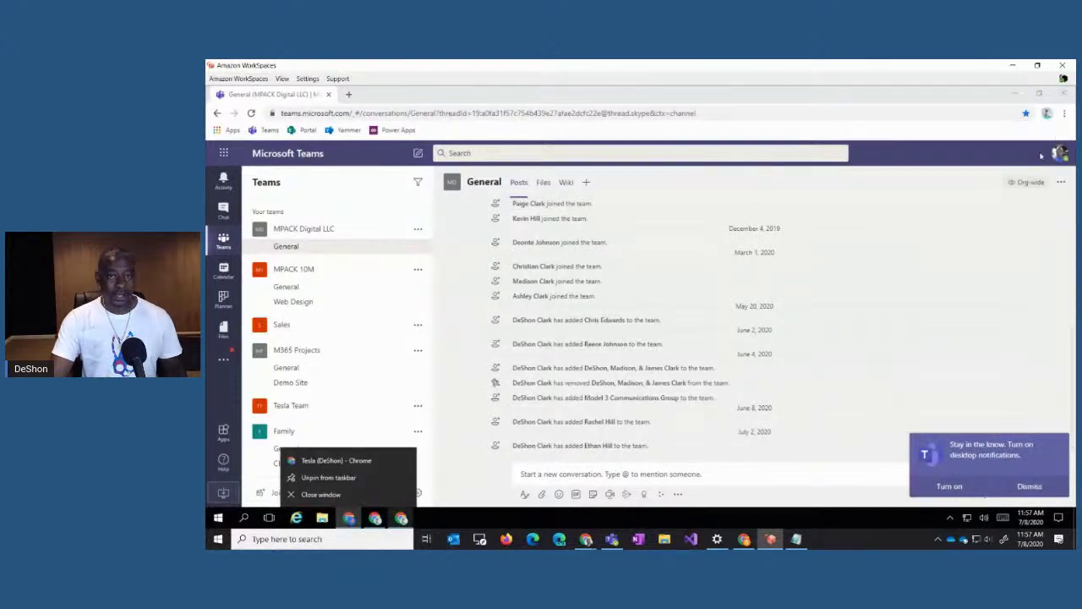
Step: Exit Chrome from its main menu and relaunch it from the taskbar icon
click(1065, 112)
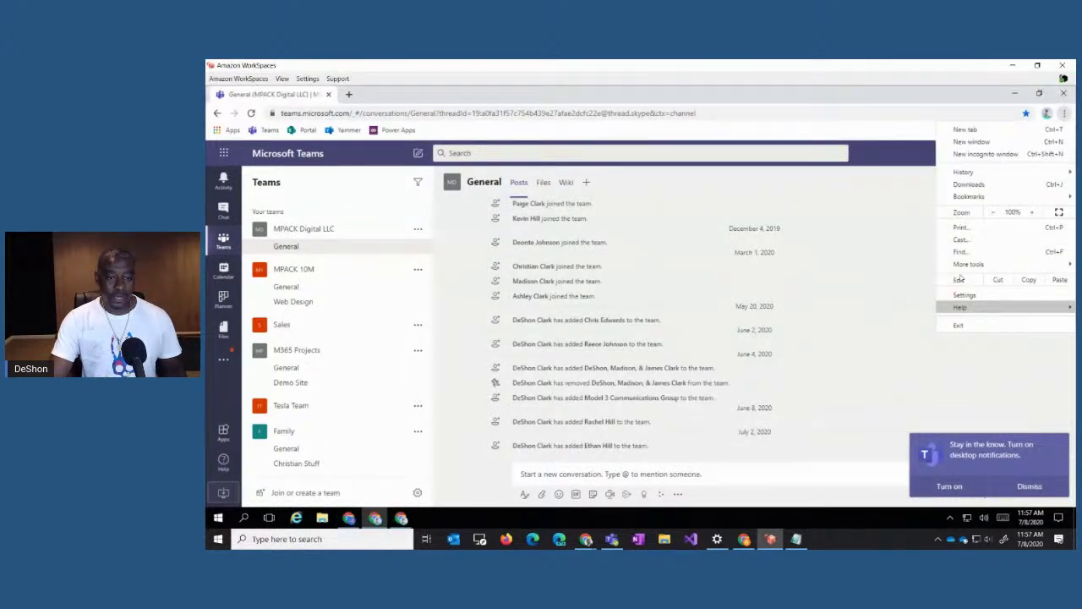
click(1047, 112)
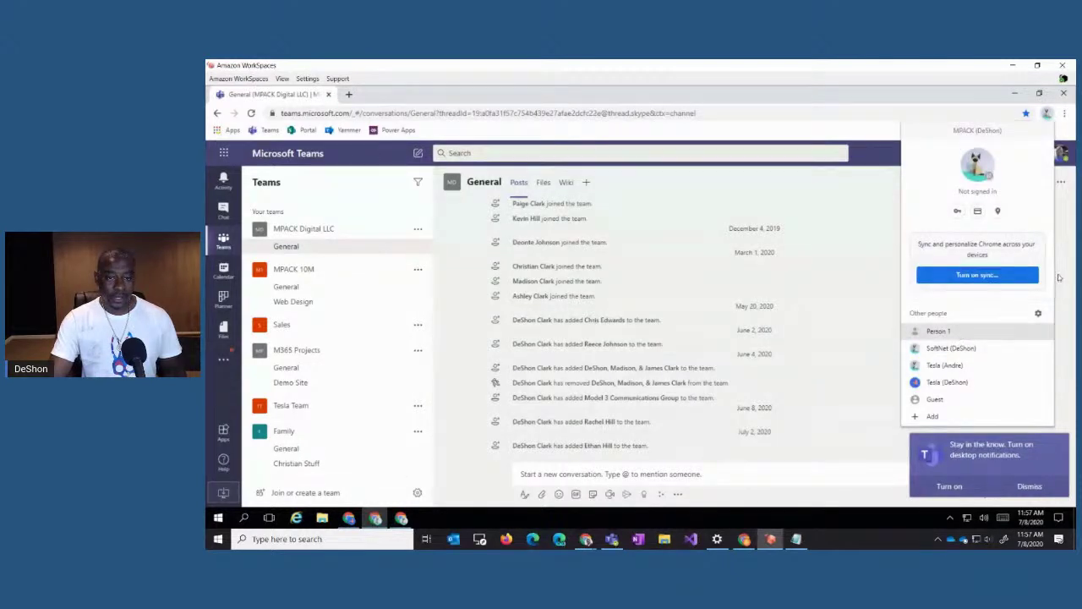
click(1066, 114)
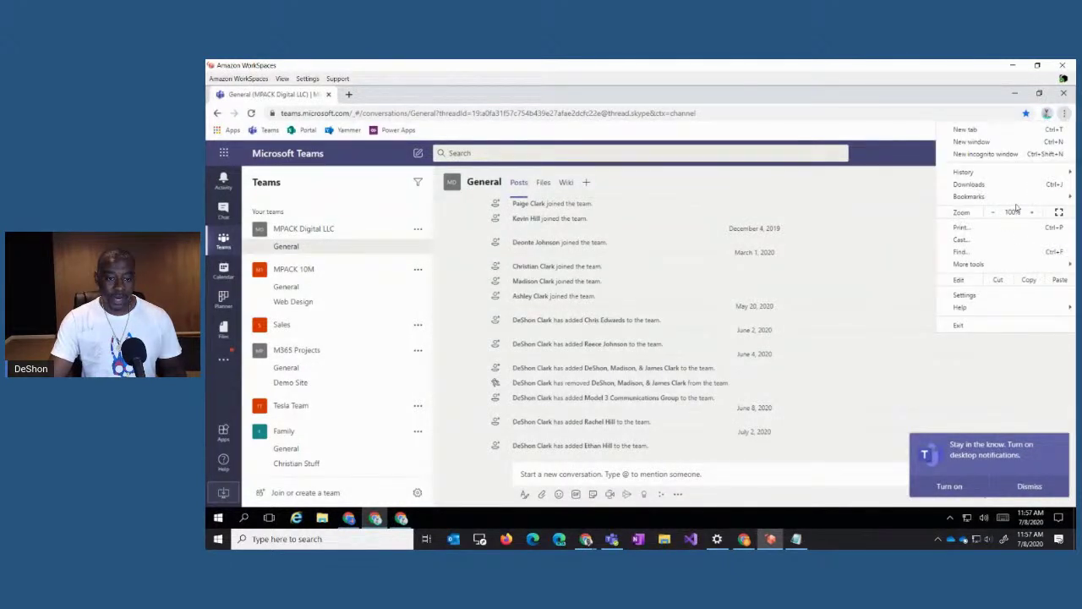
click(960, 327)
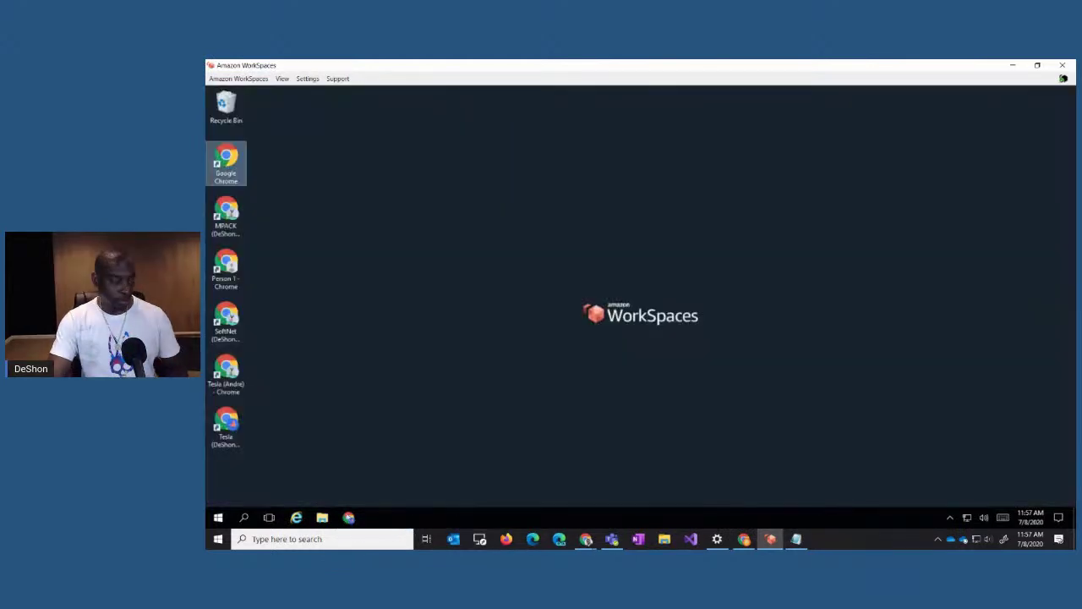
click(349, 520)
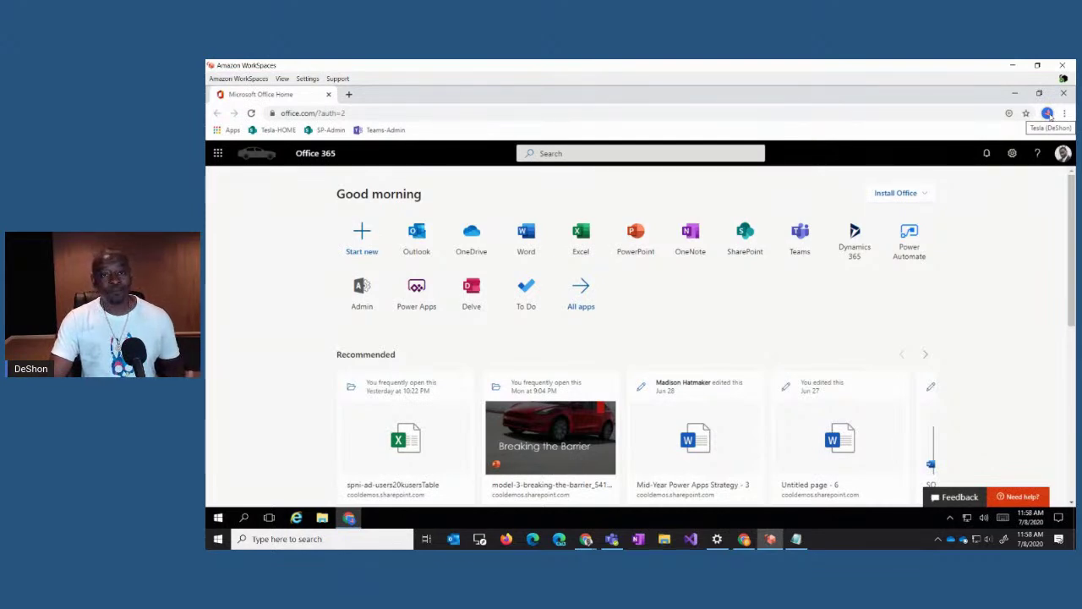
click(1047, 113)
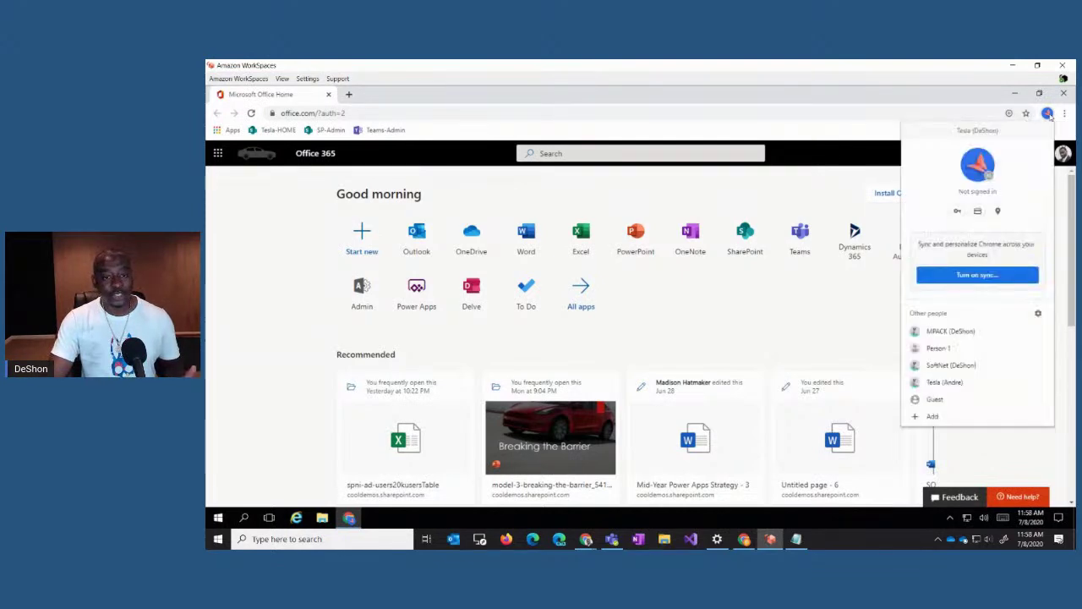
Step: Add a Chrome profile with an MPACK name and the pizza picture as its avatar
click(934, 415)
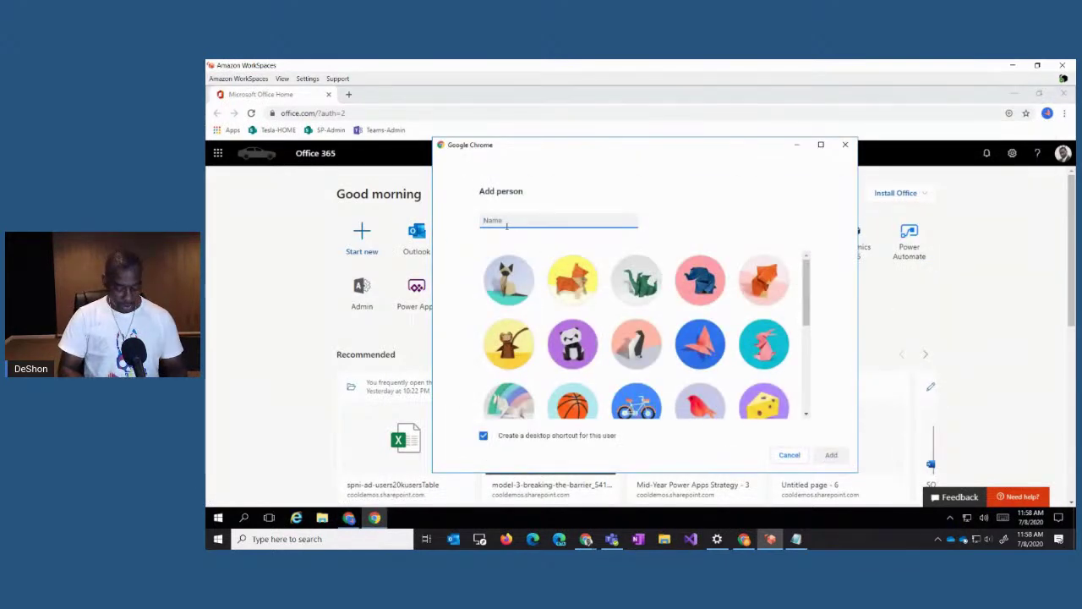
text(MARCK)
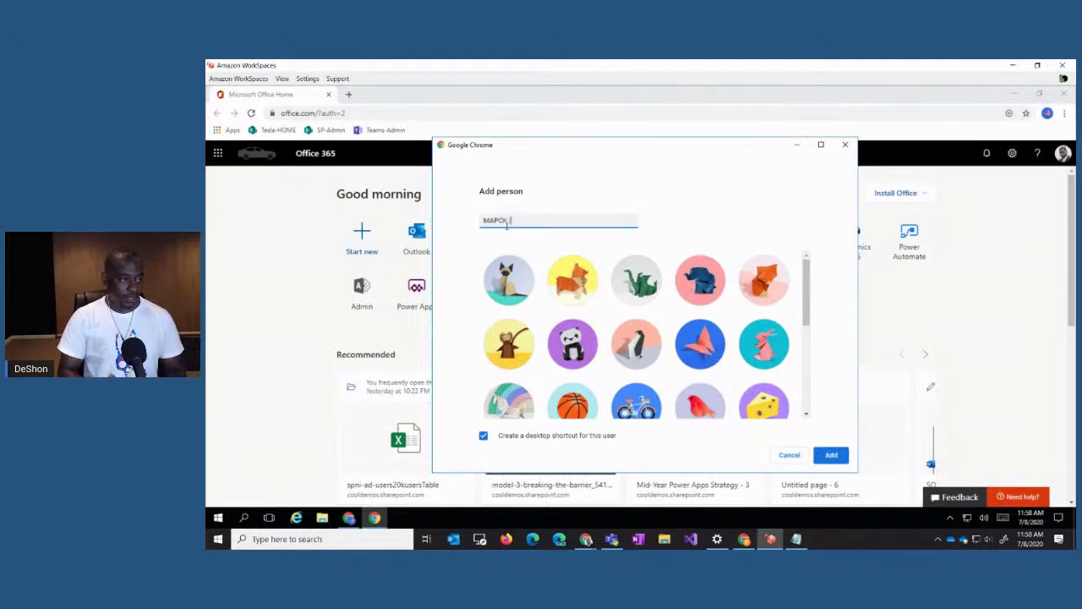
key(BackSpace)
key(BackSpace)
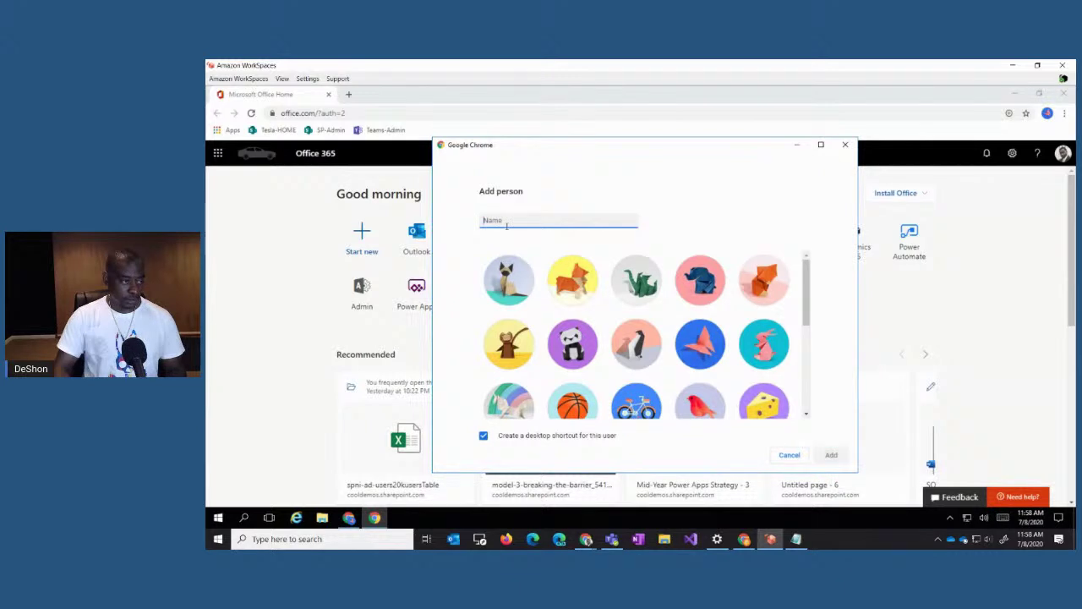
text(MPACK Christin)
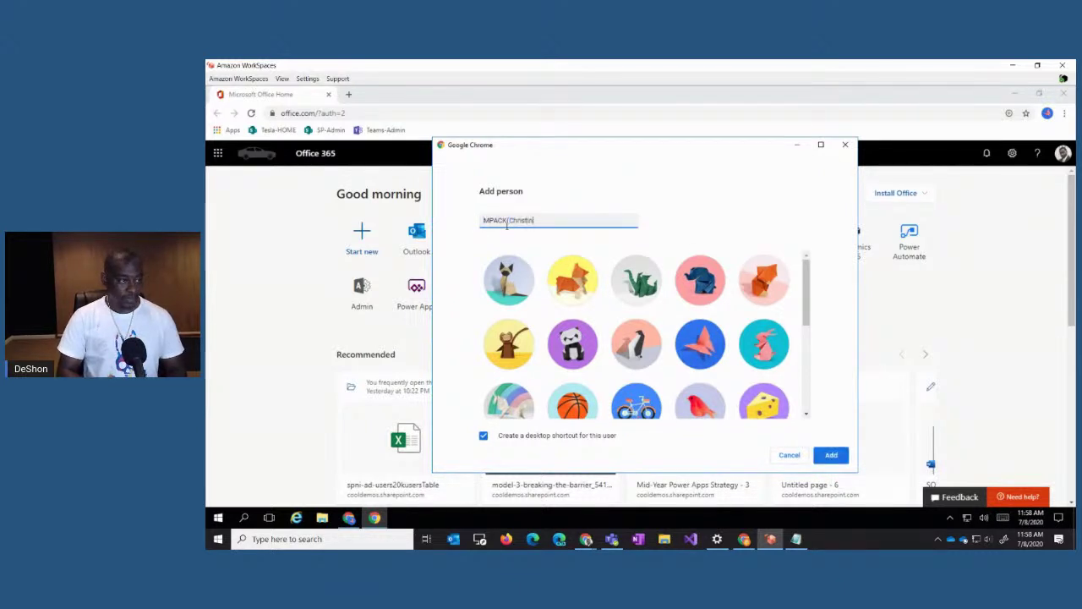
key(BackSpace)
key(BackSpace)
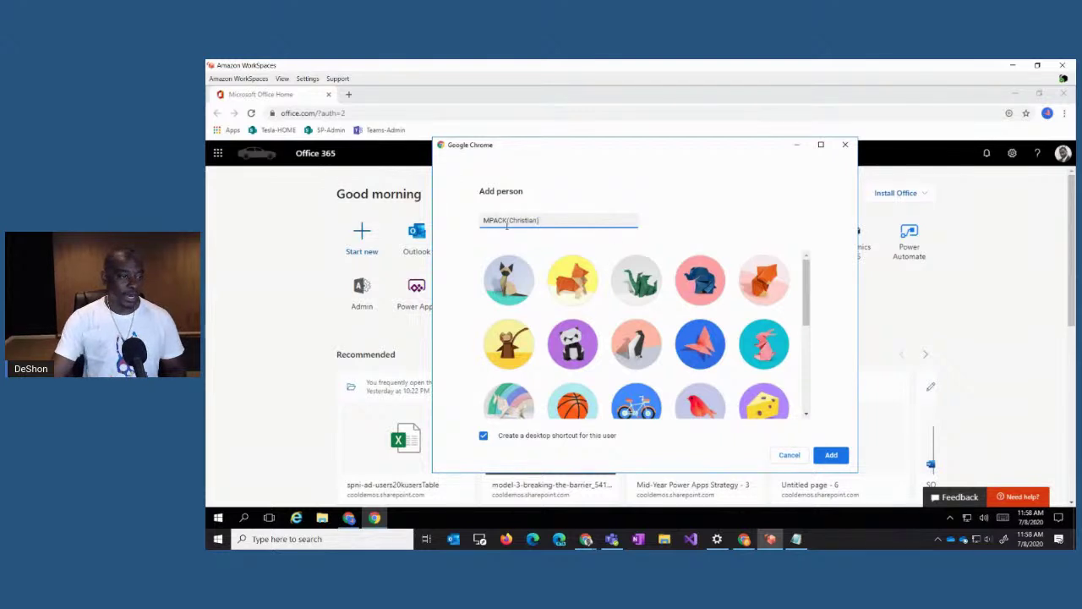
scroll(741, 364, down, 5)
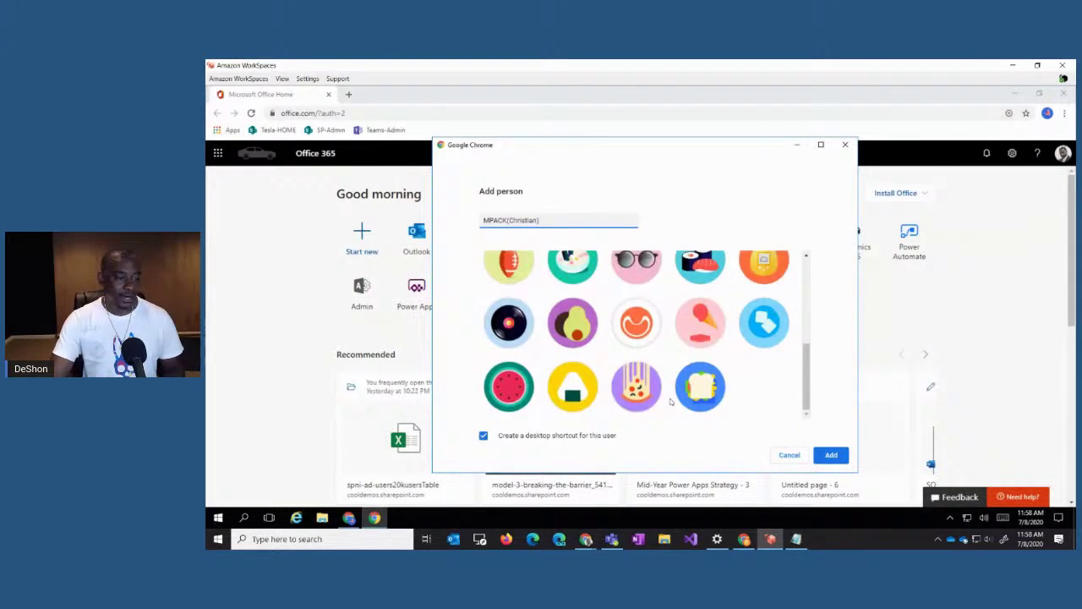
click(669, 406)
click(830, 455)
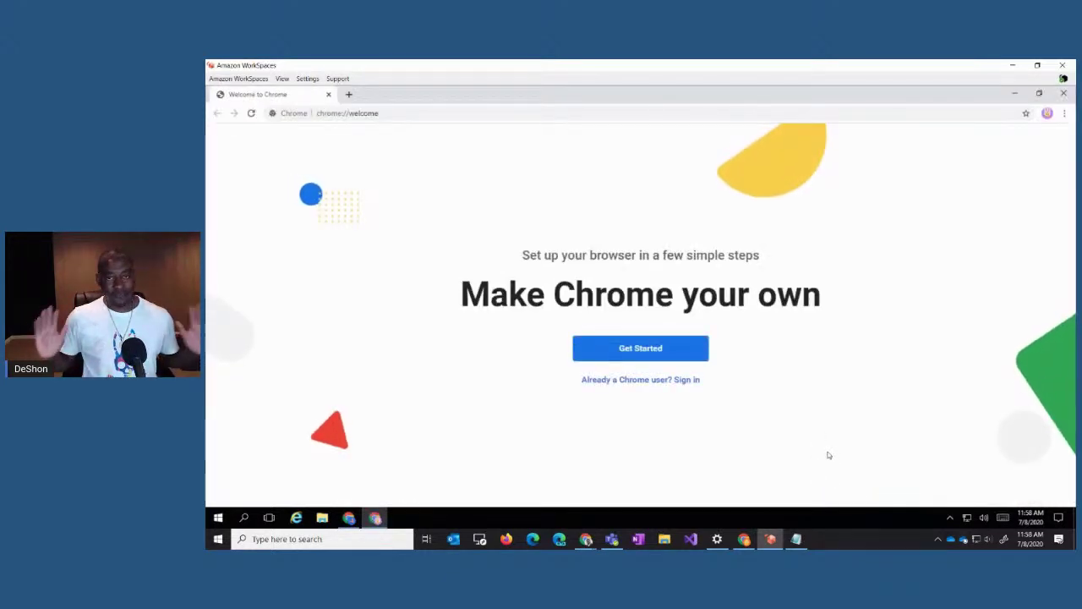
Step: Load office.com in the new profile's window and begin signing in
click(1047, 113)
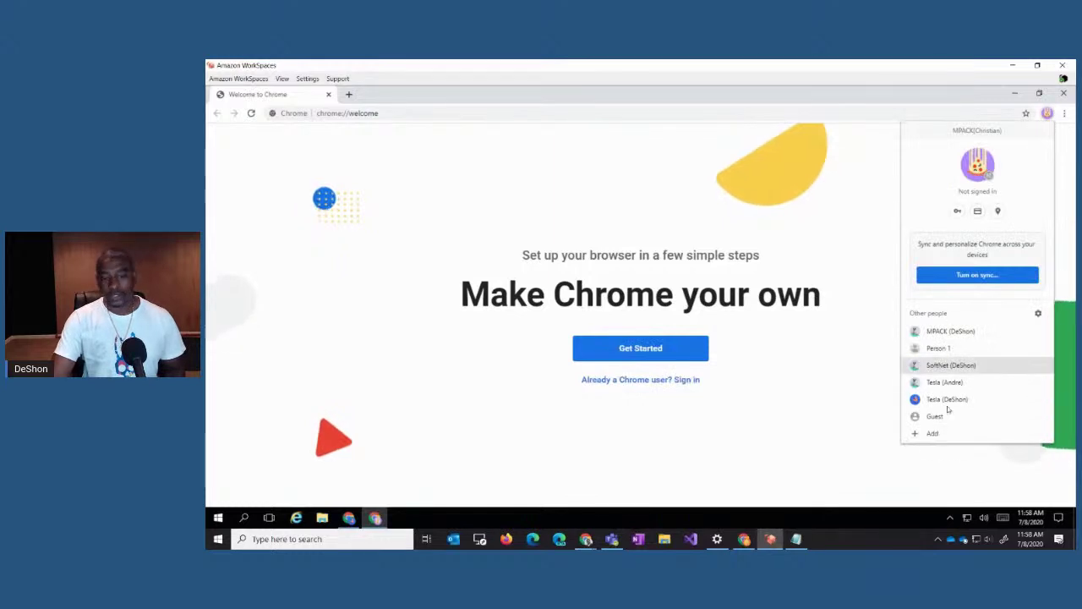
click(397, 112)
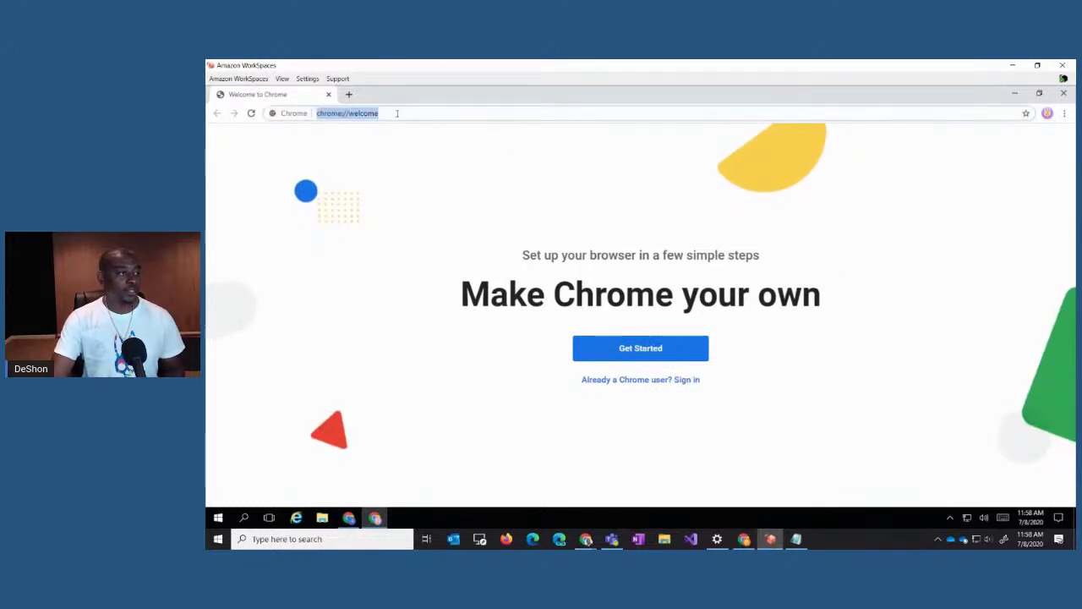
text(office.com)
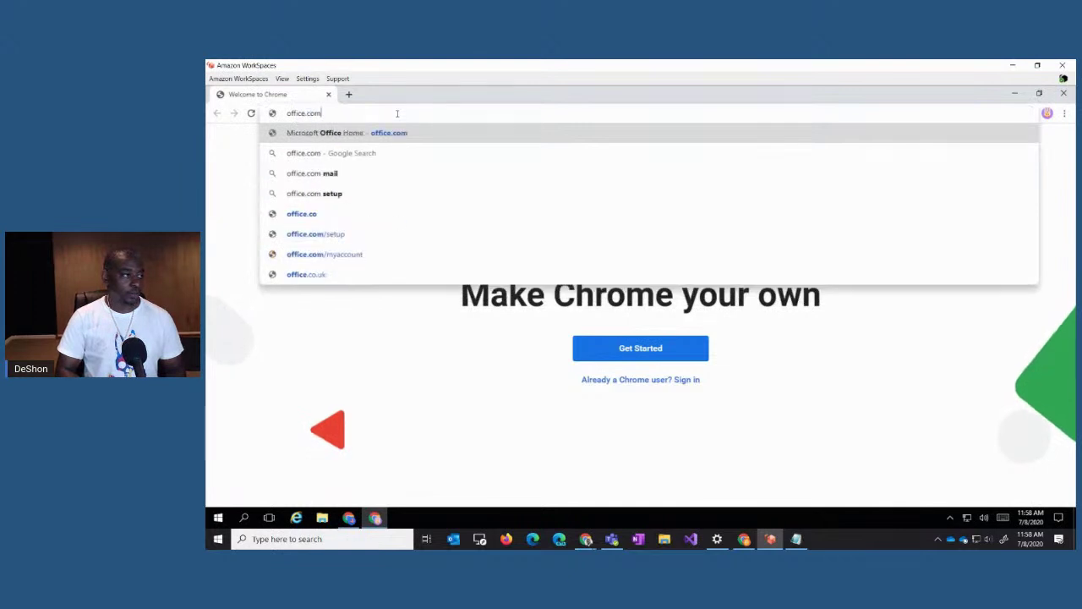
key(Return)
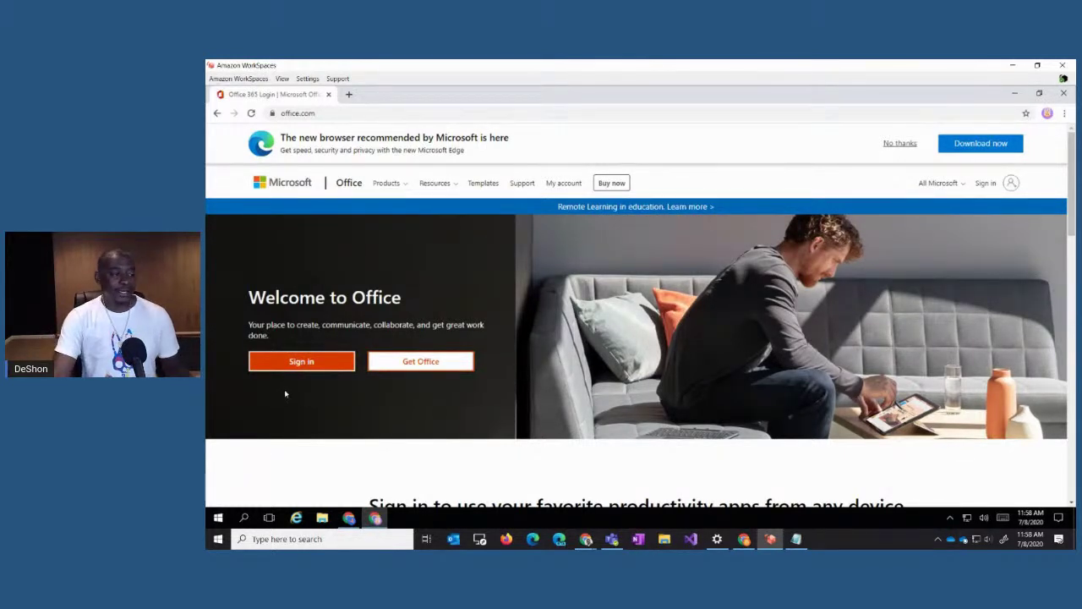
click(313, 365)
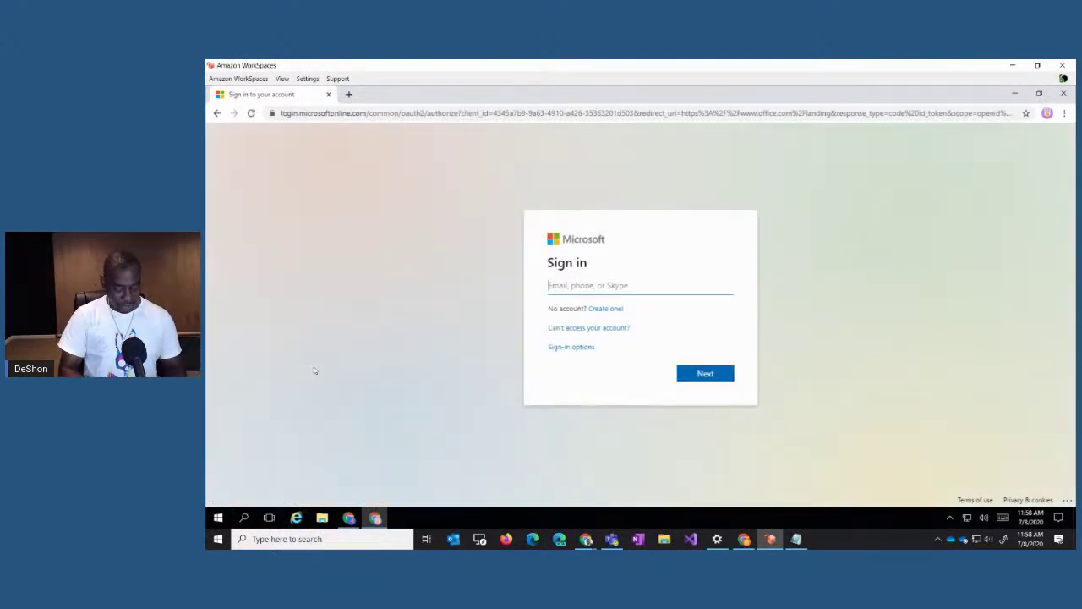
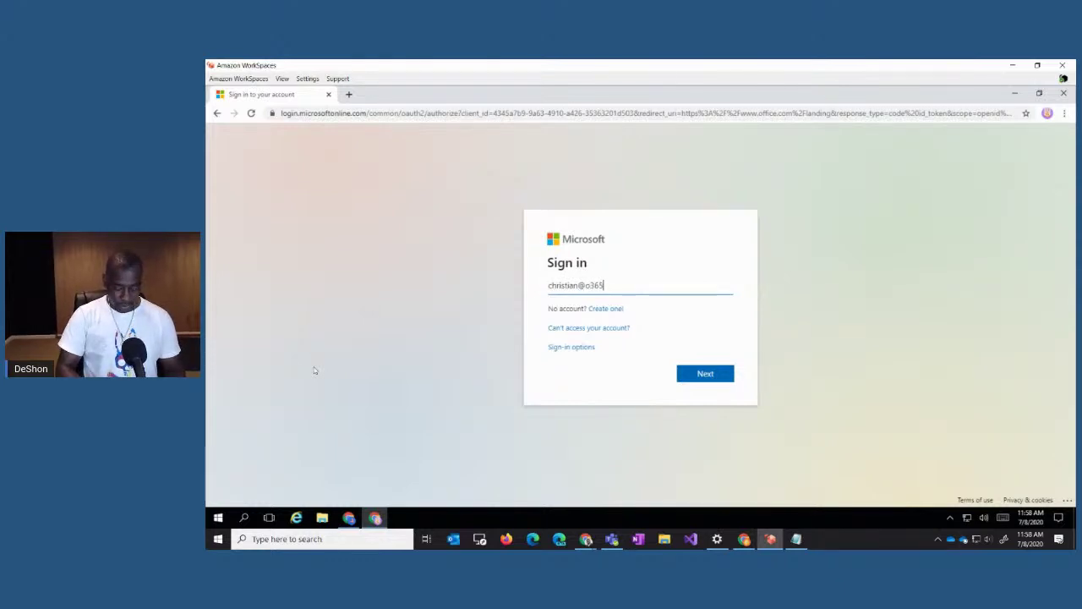
Step: Enter the tenant account's e-mail and password, retyping the password after the error
key(Return)
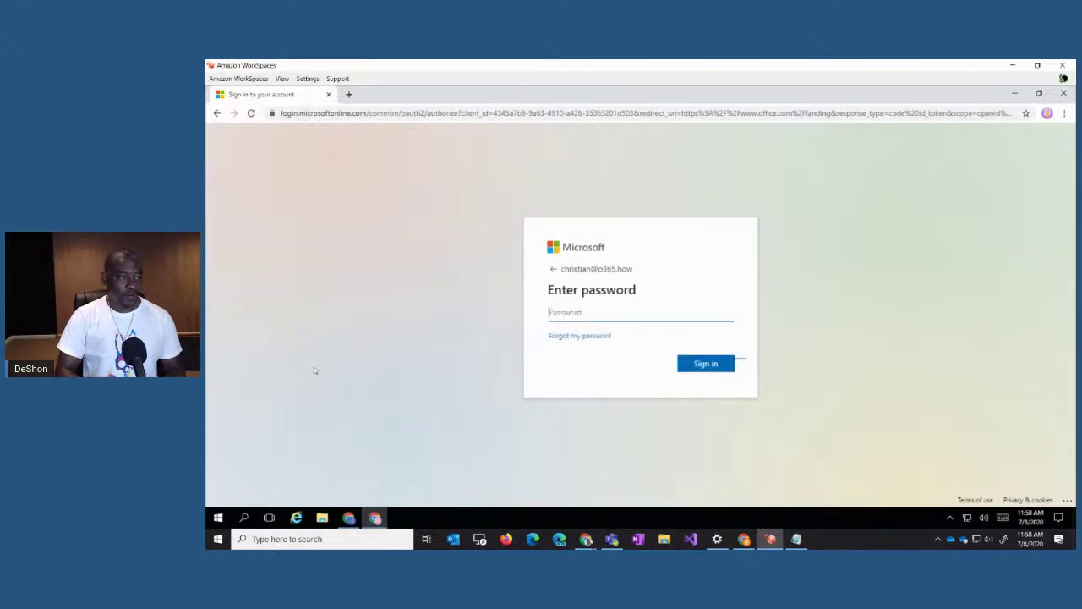
text(••)
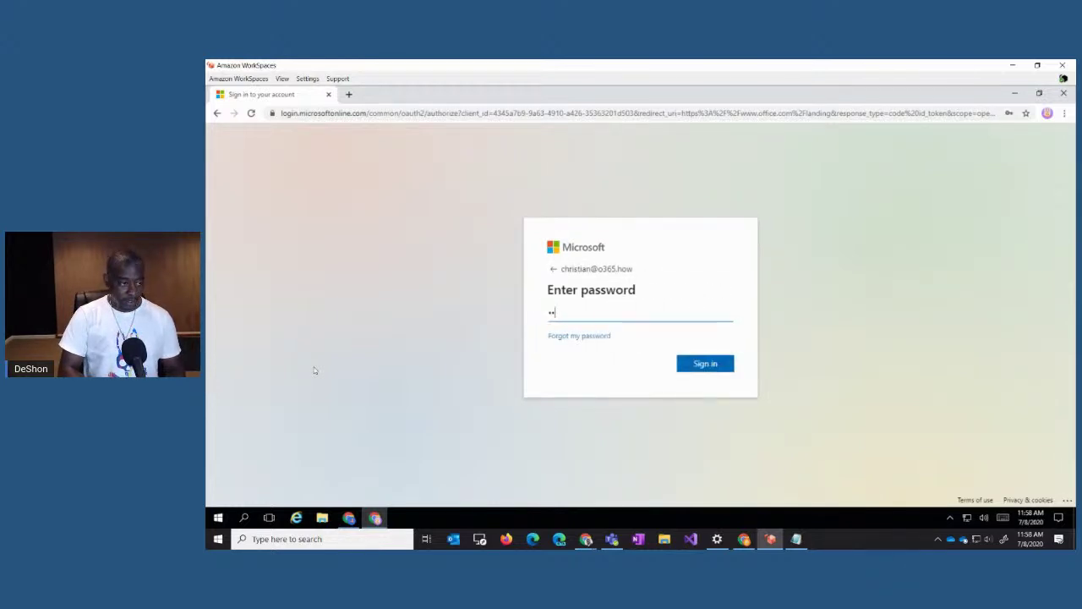
key(BackSpace)
key(BackSpace)
text(••••)
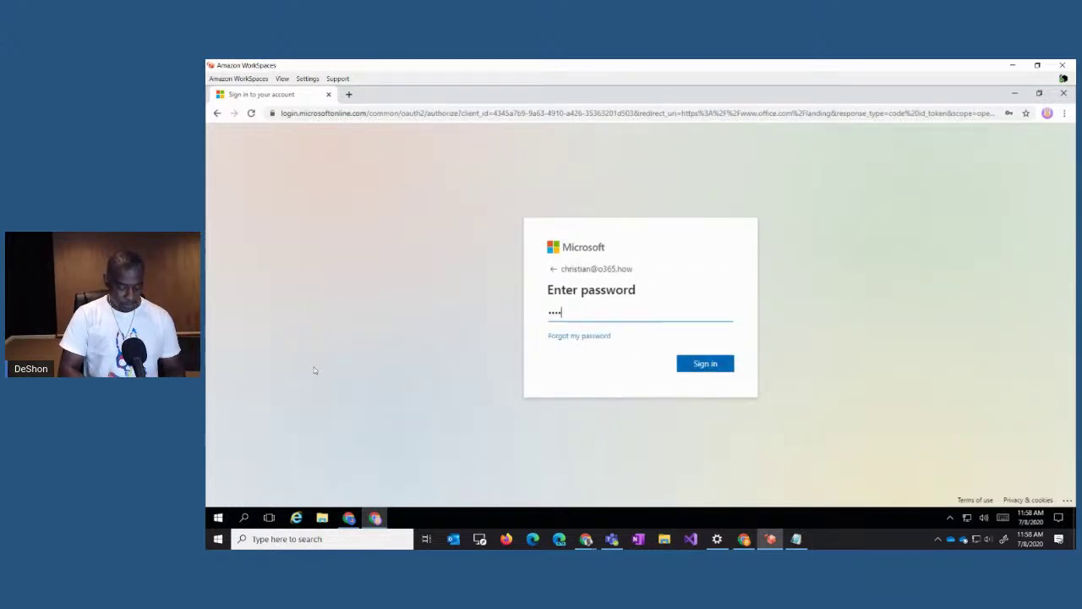
text(•••••)
key(Return)
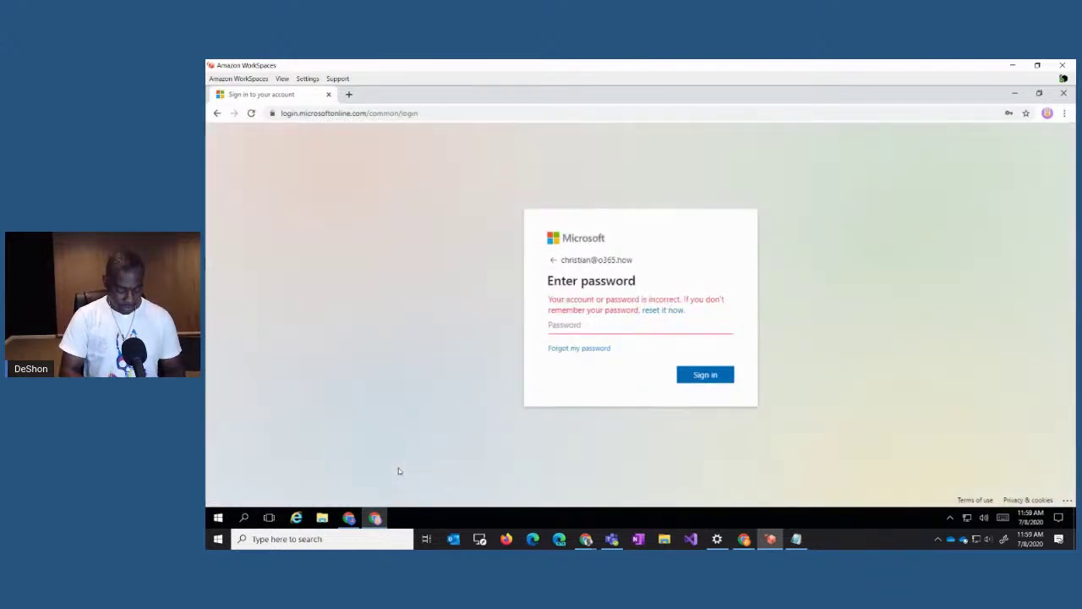
text(•••••••••)
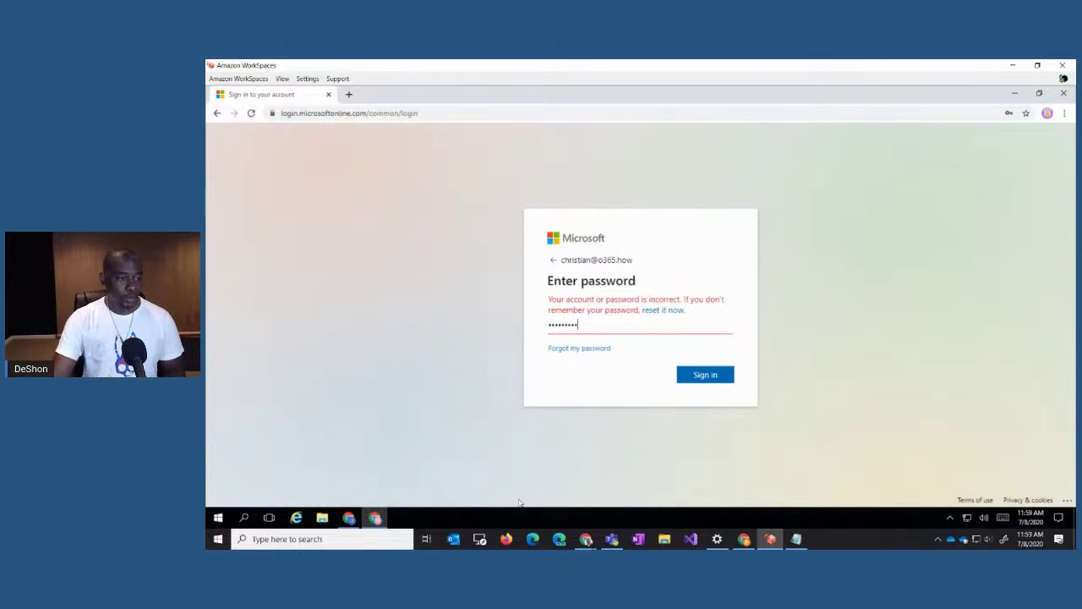
click(700, 375)
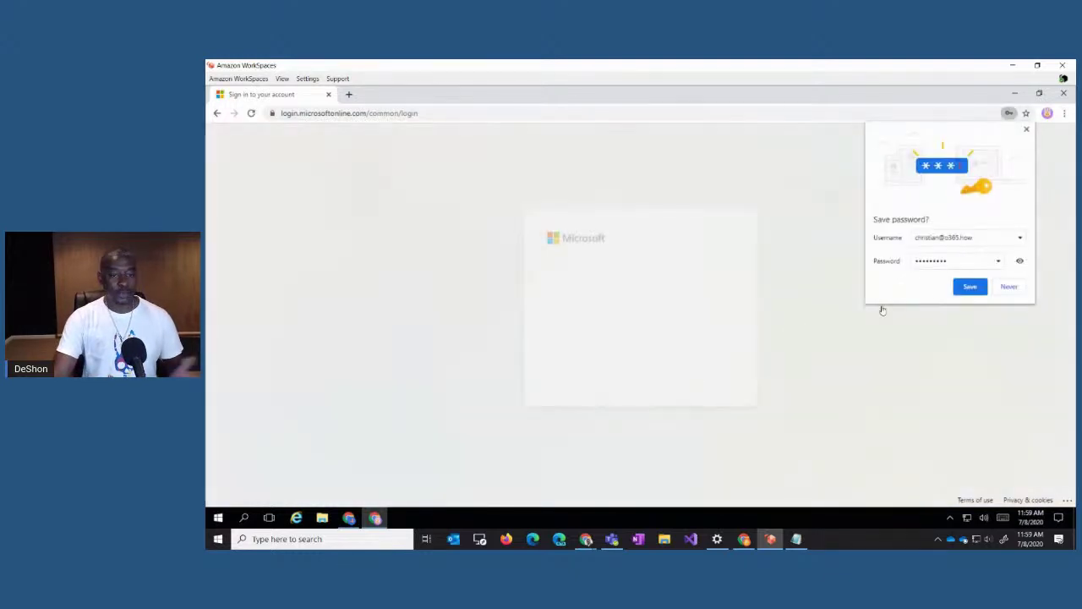
Step: Save the password in Chrome and start setting up the authentication e-mail
click(970, 287)
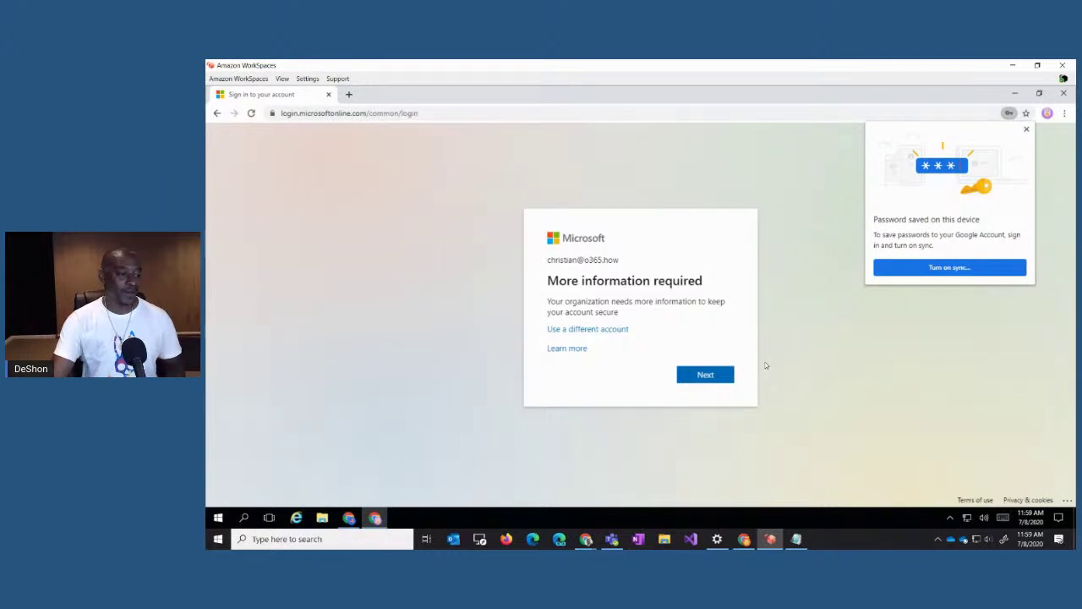
click(705, 375)
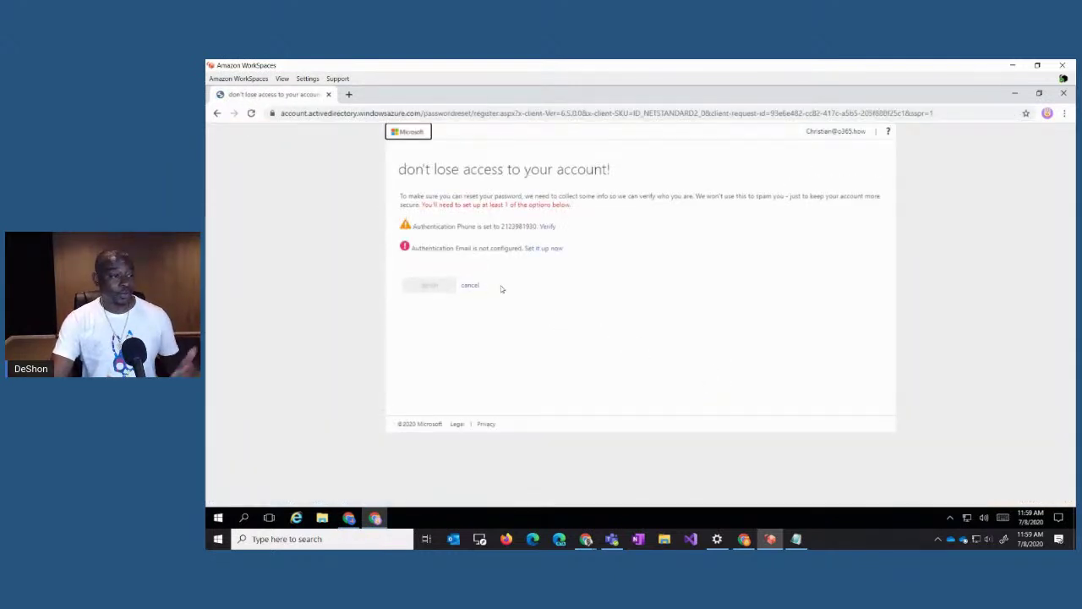
click(559, 250)
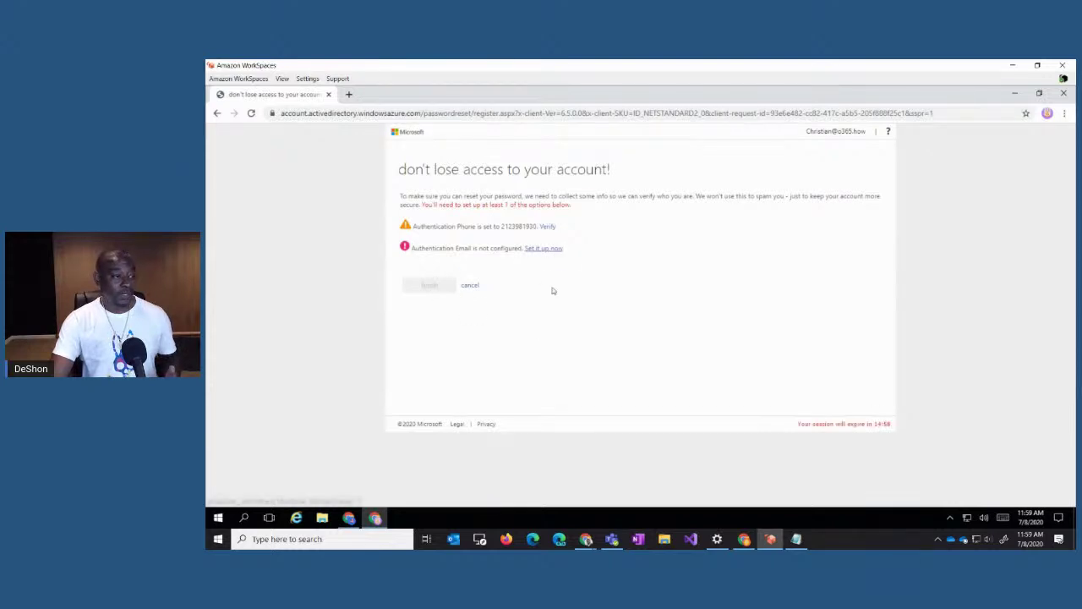
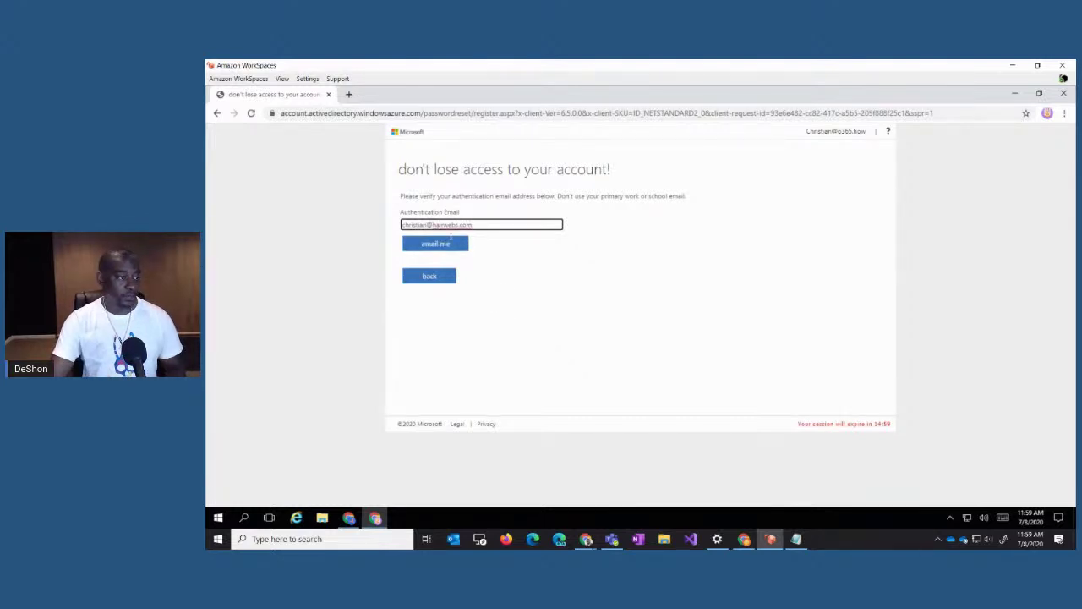
Step: Enter the authentication e-mail address and have a verification code sent to it
click(454, 251)
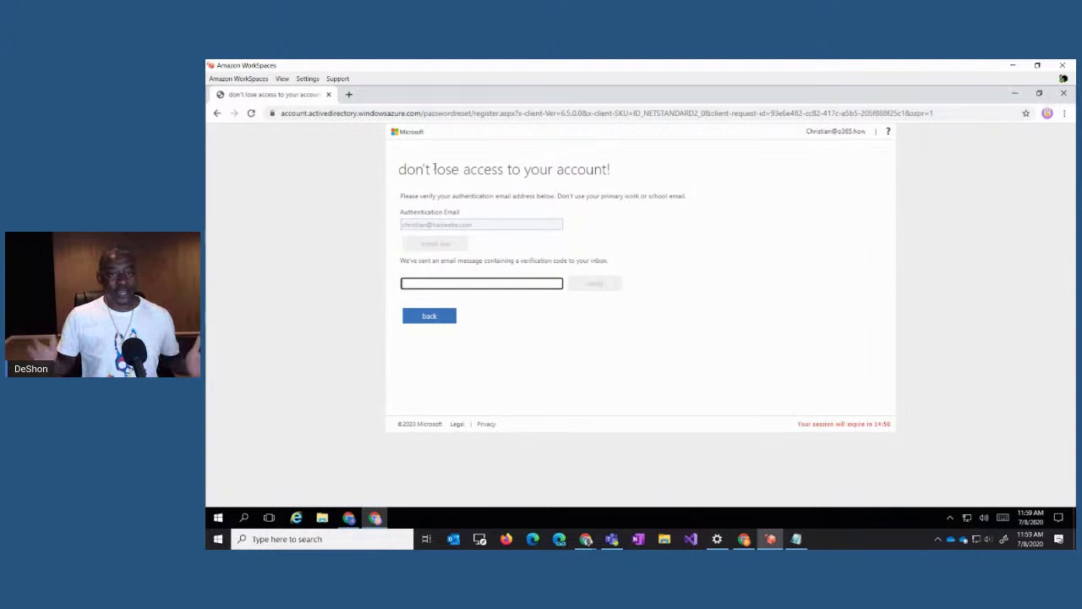
click(1048, 115)
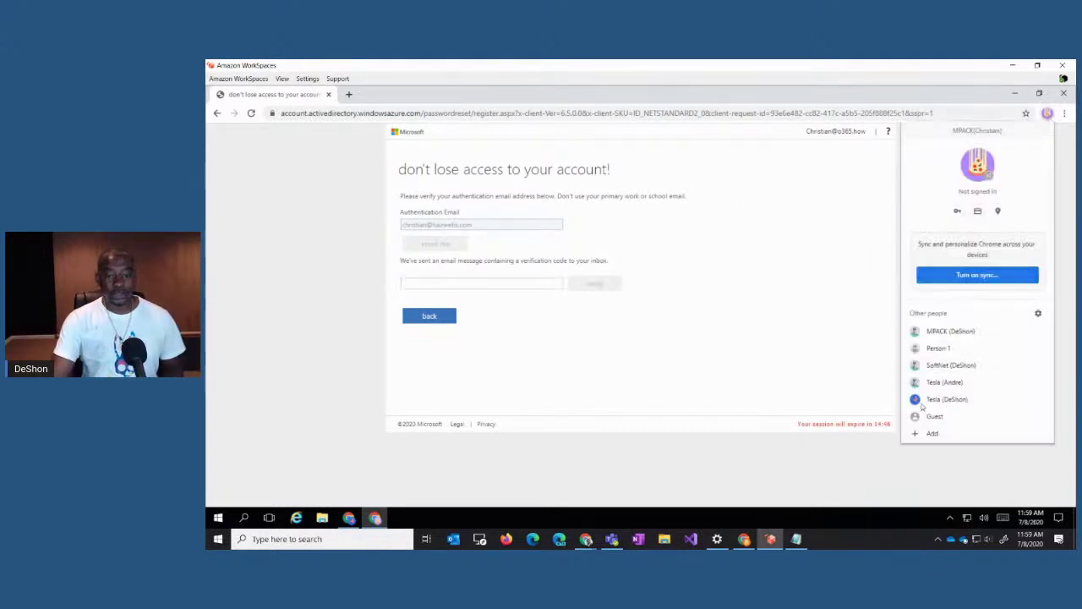
Step: Switch to the SoftNet profile's window and enter 'office' in its address bar to load office.com
click(959, 365)
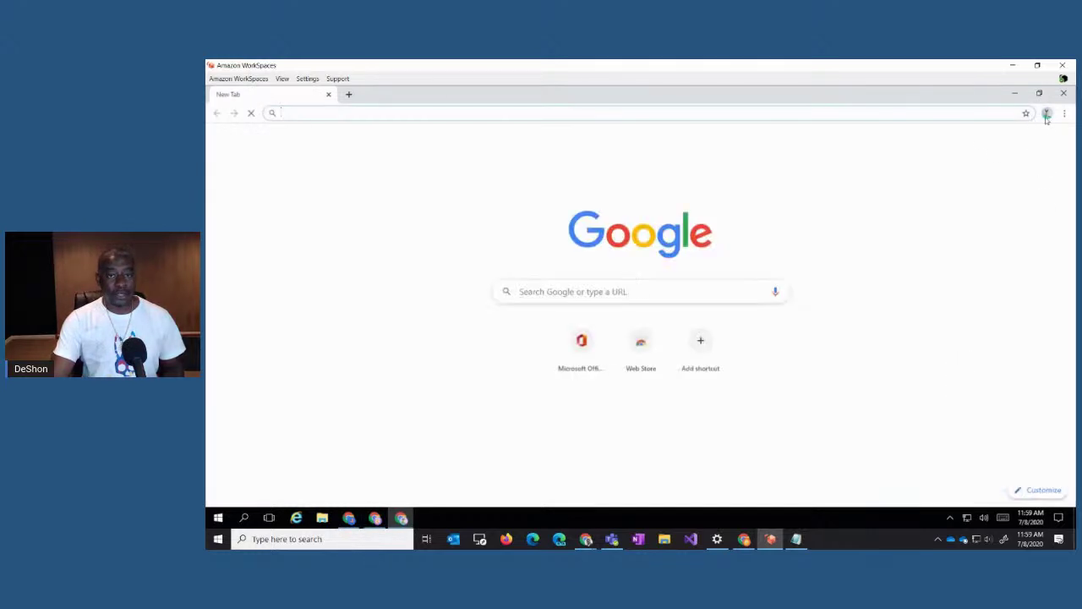
click(1047, 115)
click(874, 112)
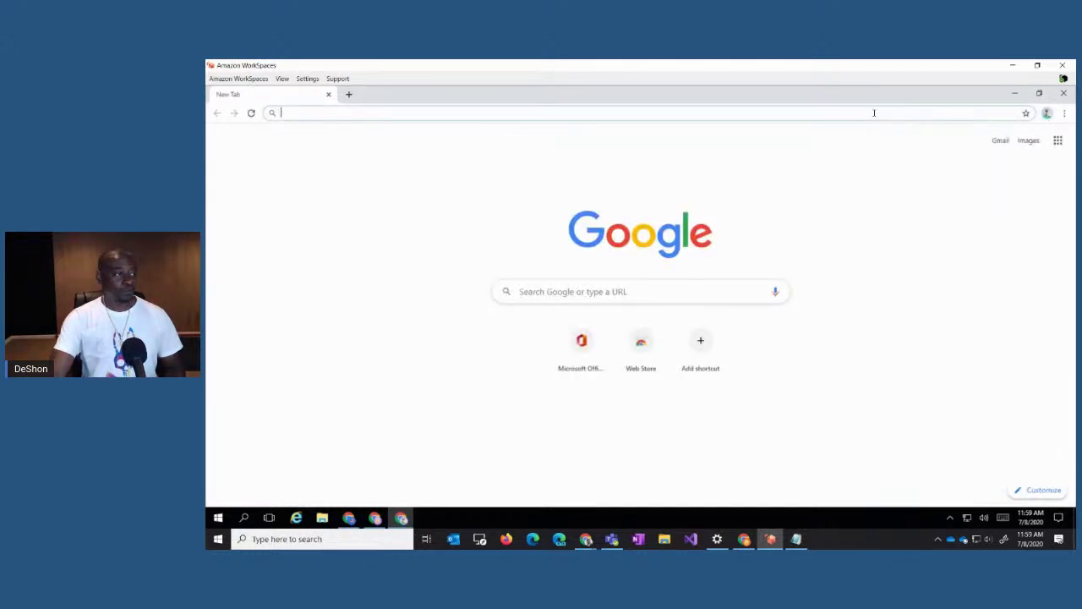
text(office)
key(Return)
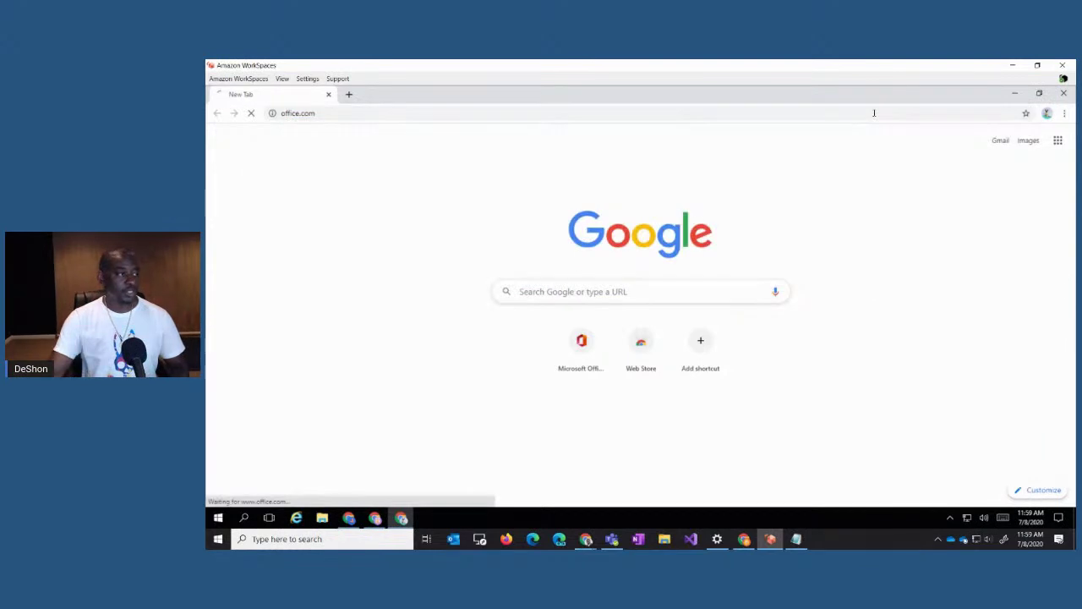